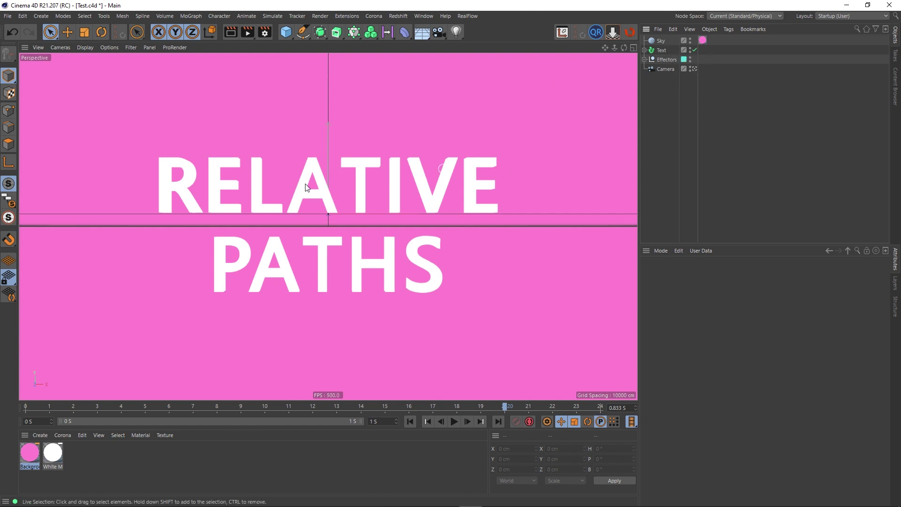
Play the text animation in the viewport, then stop playback.
{"action": "left_click", "coordinate": [454, 422]}
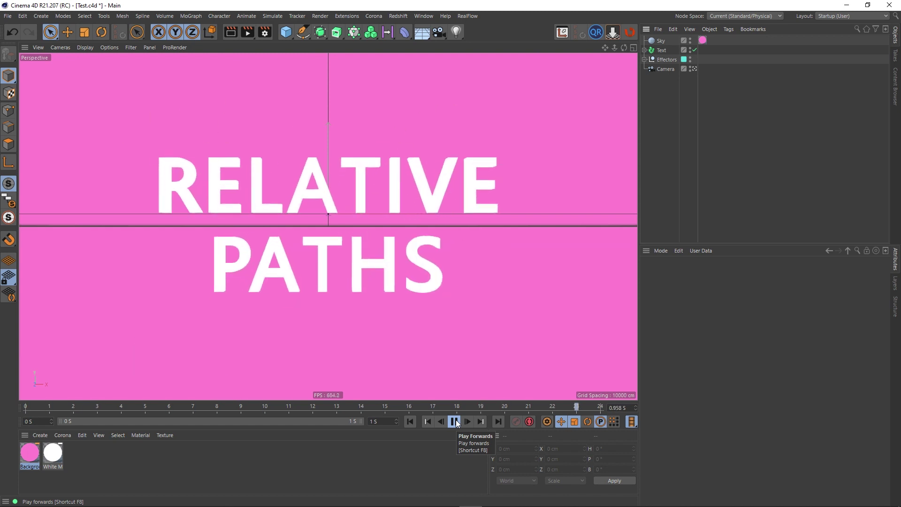
{"action": "left_click", "coordinate": [455, 422]}
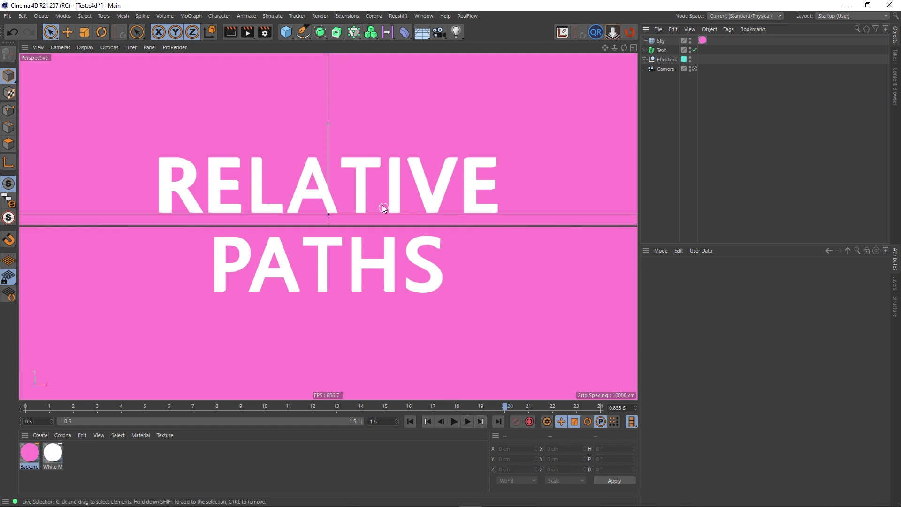
Open the render settings and examine the output file path in the save options.
{"action": "left_click", "coordinate": [265, 33]}
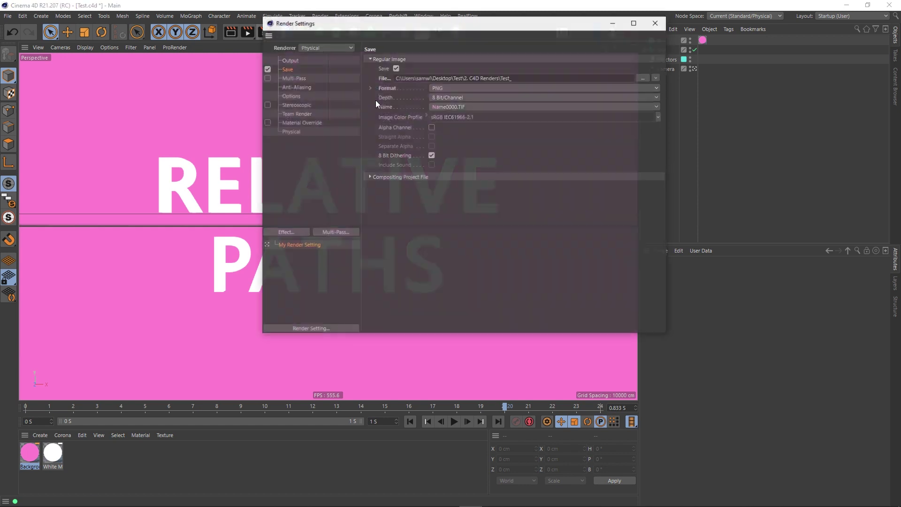
{"action": "left_click_drag", "start_coordinate": [414, 26], "coordinate": [315, 58]}
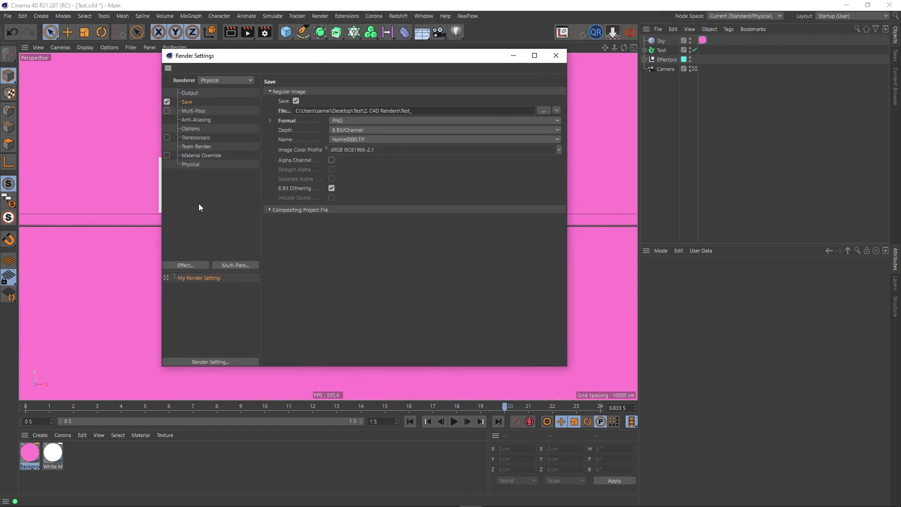
{"action": "left_click", "coordinate": [188, 164]}
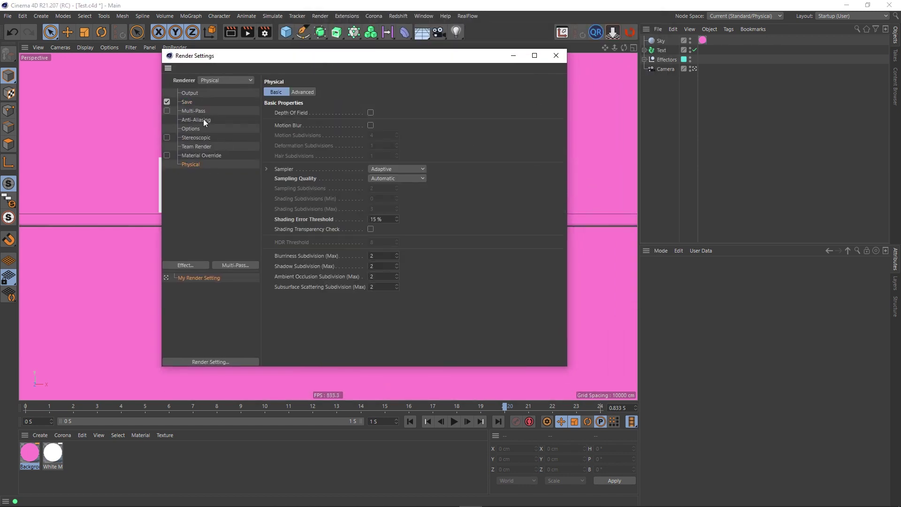
{"action": "left_click", "coordinate": [184, 102]}
{"action": "left_click_drag", "start_coordinate": [434, 112], "coordinate": [257, 110]}
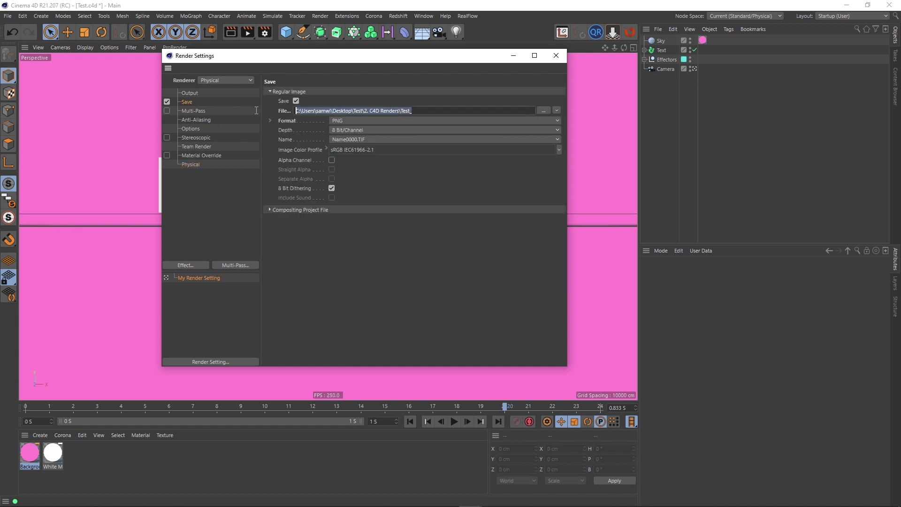
{"action": "left_click", "coordinate": [424, 110]}
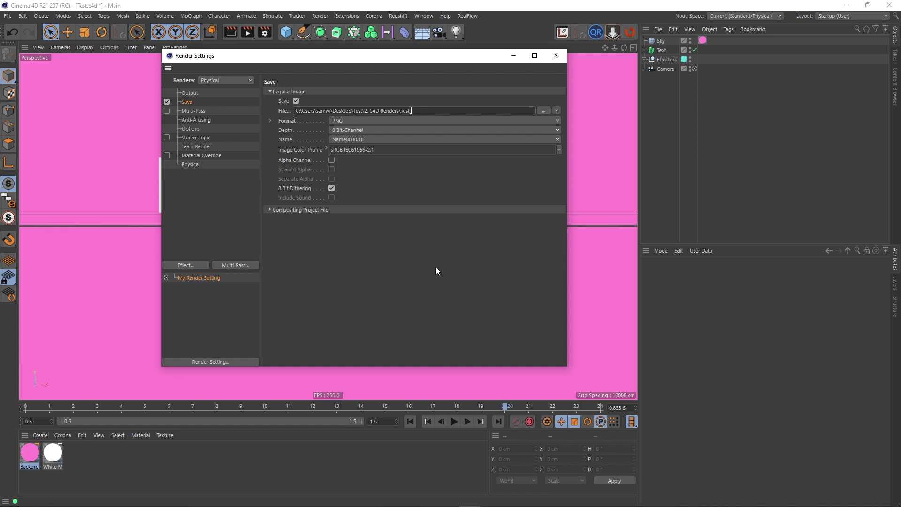
{"action": "type", "text": "_"}
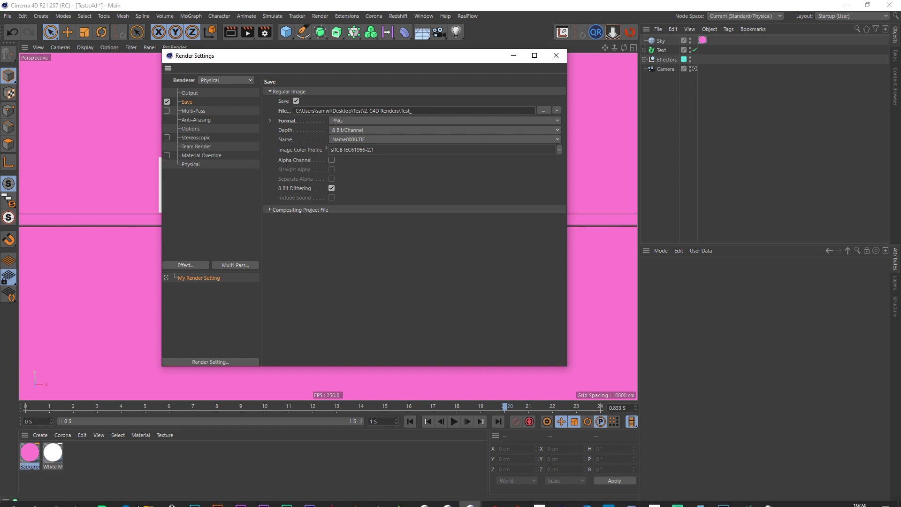
Switch to File Explorer and examine the 1. C4D Files and 2. C4D Renders folders inside the Test project folder.
{"action": "left_click", "coordinate": [148, 505]}
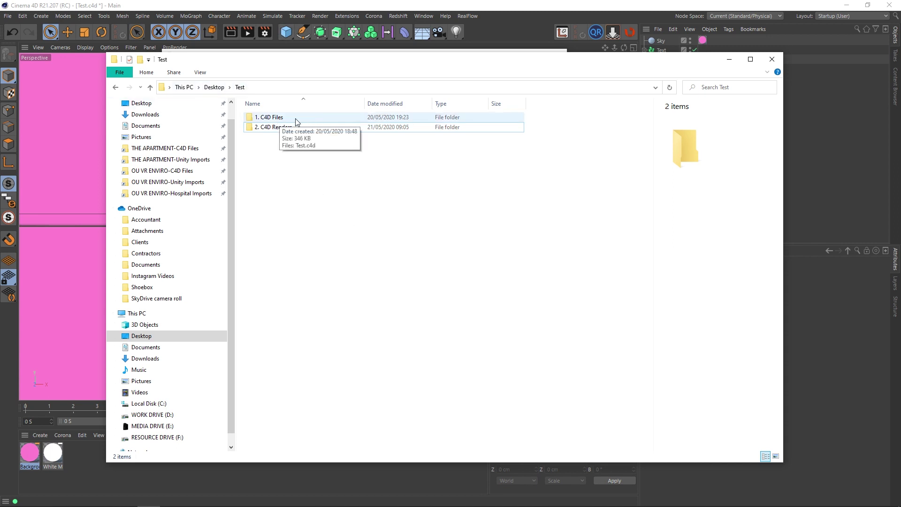
{"action": "double_click", "coordinate": [270, 119]}
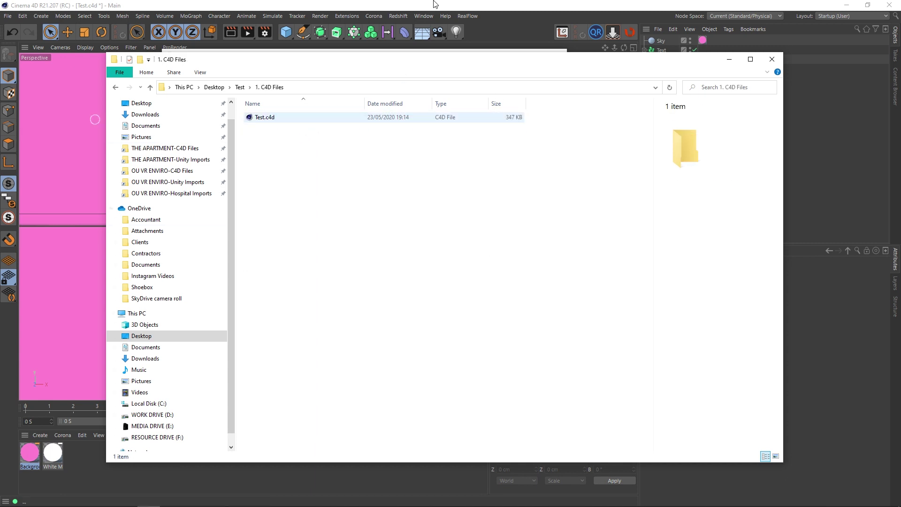
{"action": "left_click", "coordinate": [240, 88]}
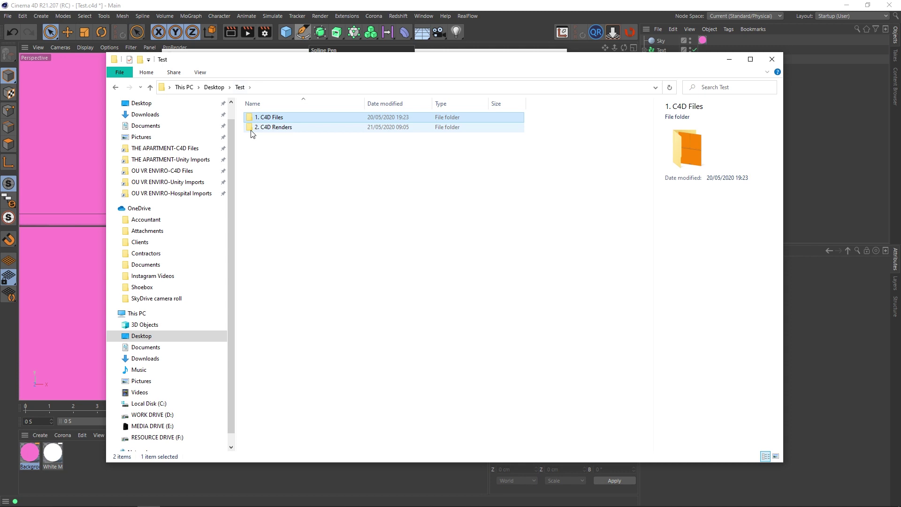
{"action": "double_click", "coordinate": [267, 127]}
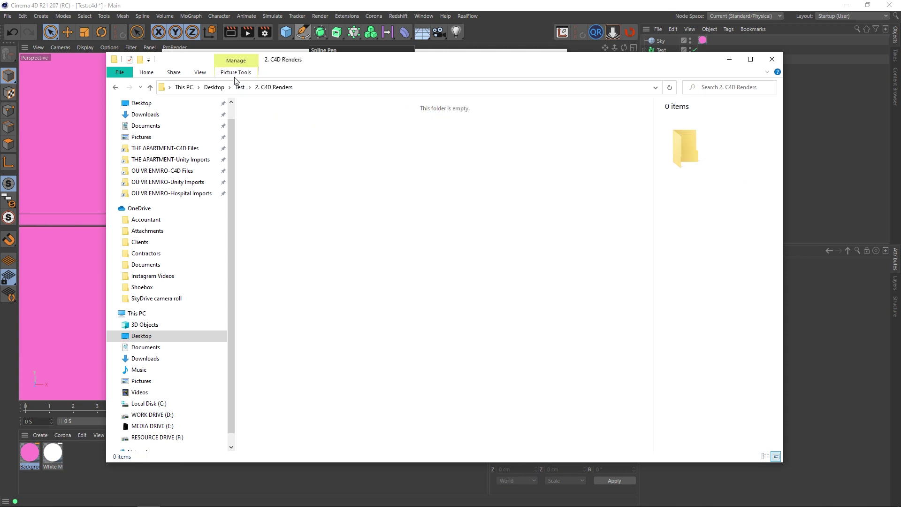
{"action": "left_click", "coordinate": [239, 88]}
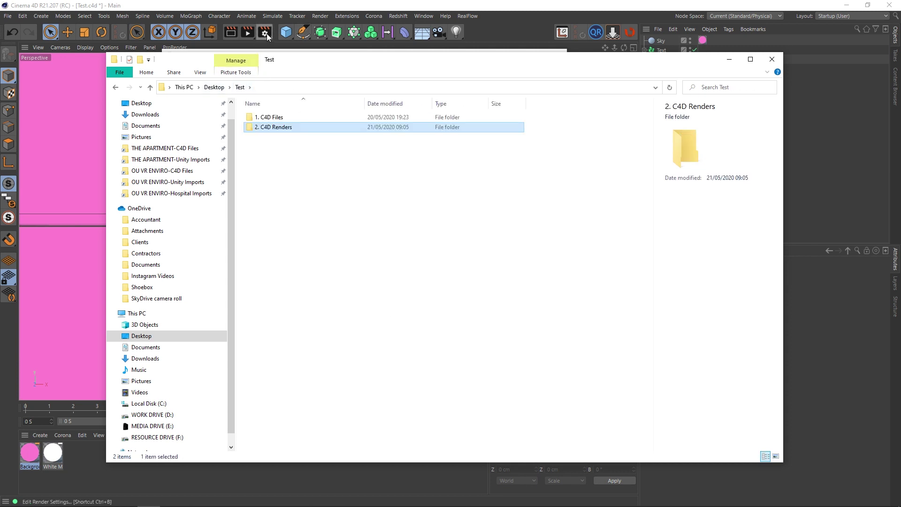
{"action": "left_click", "coordinate": [730, 60]}
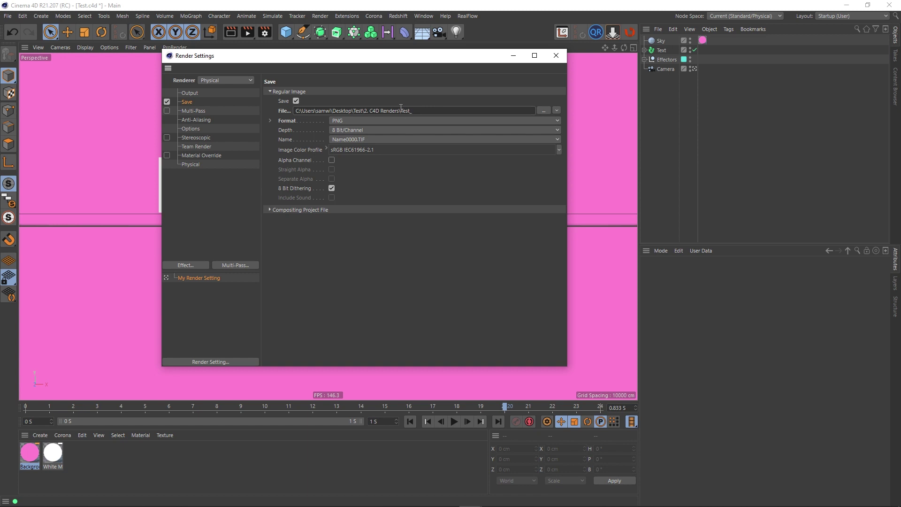
Set the render output to Test_ in the Test project's 2. C4D Renders folder and close the render settings.
{"action": "left_click", "coordinate": [542, 111]}
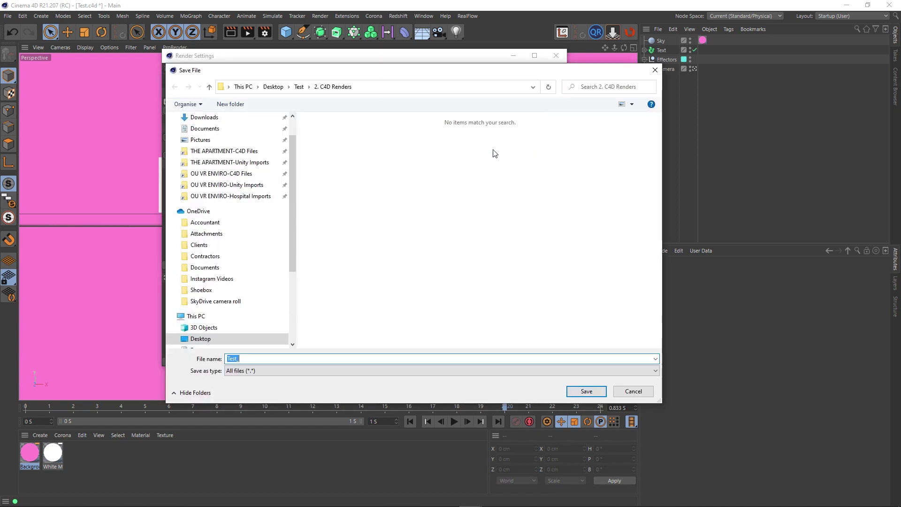
{"action": "left_click", "coordinate": [298, 87]}
{"action": "double_click", "coordinate": [336, 141]}
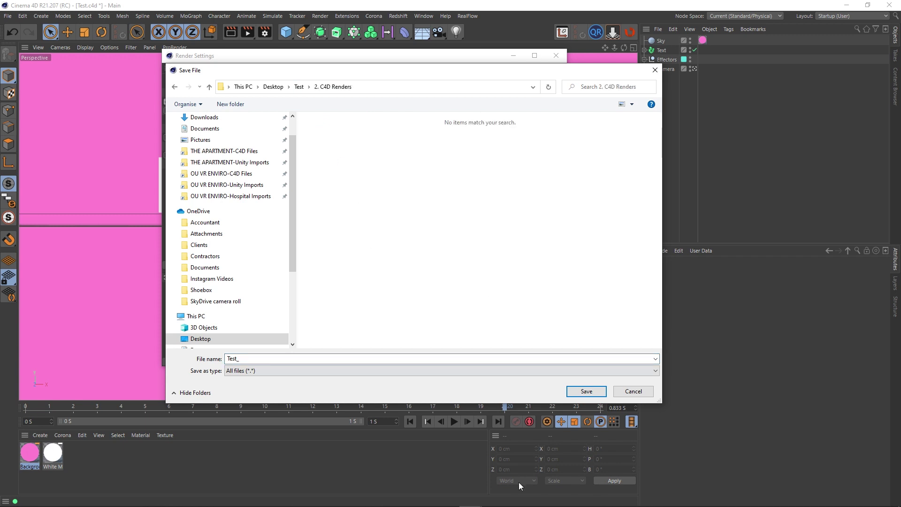
{"action": "left_click", "coordinate": [585, 392]}
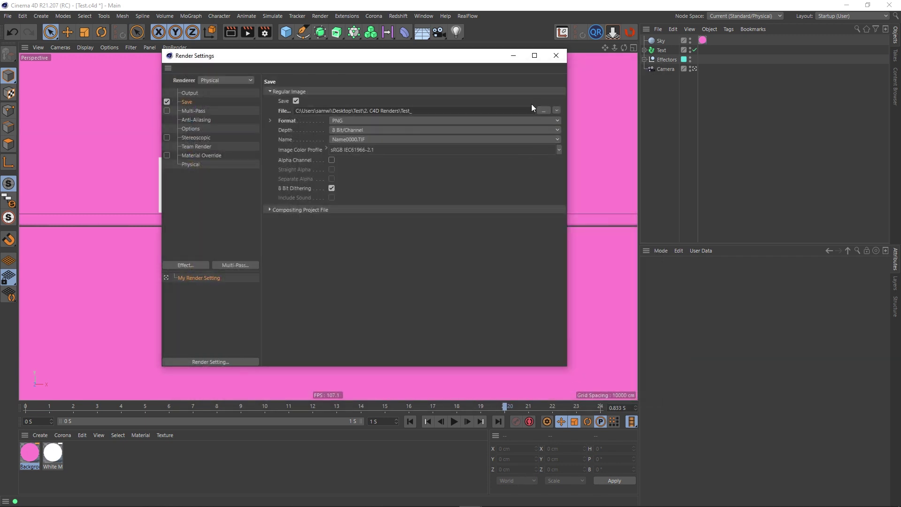
{"action": "left_click", "coordinate": [555, 56]}
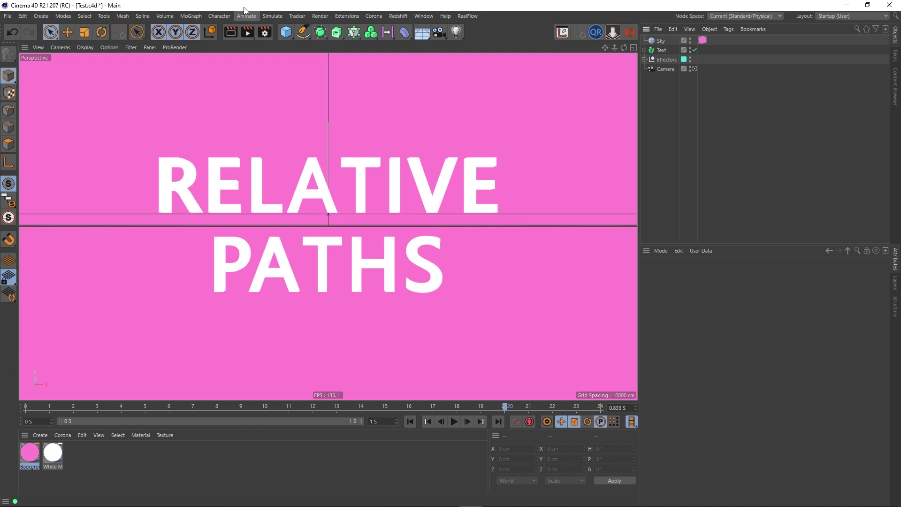
Render the animation to the Picture Viewer and check the PNG frames in the 2. C4D Renders folder.
{"action": "left_click", "coordinate": [246, 33]}
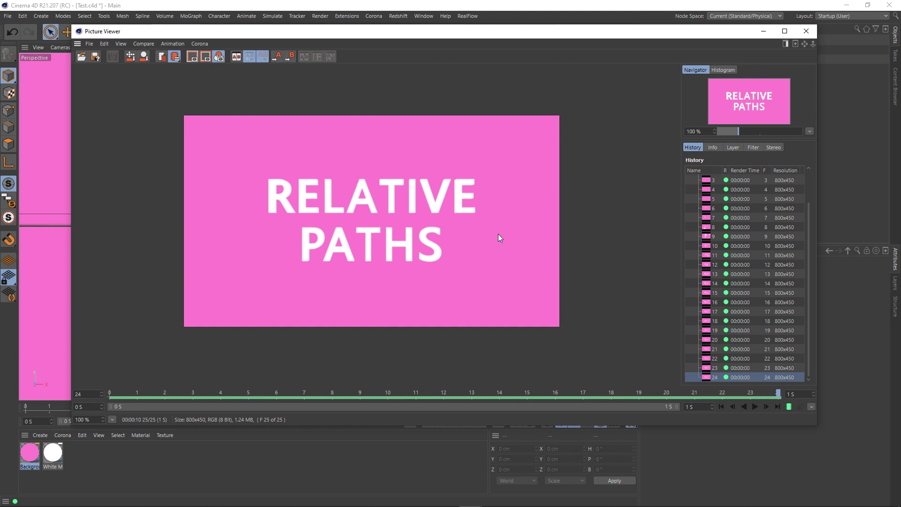
{"action": "left_click", "coordinate": [148, 498]}
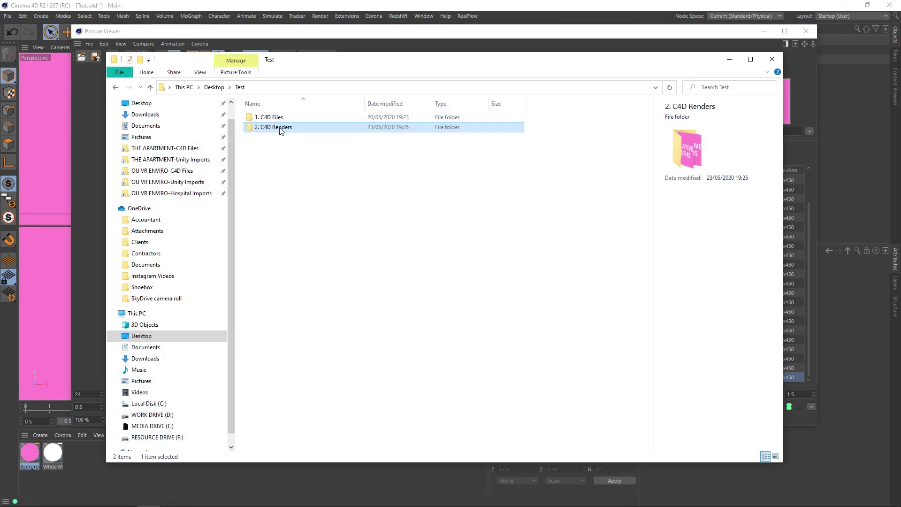
{"action": "double_click", "coordinate": [280, 129]}
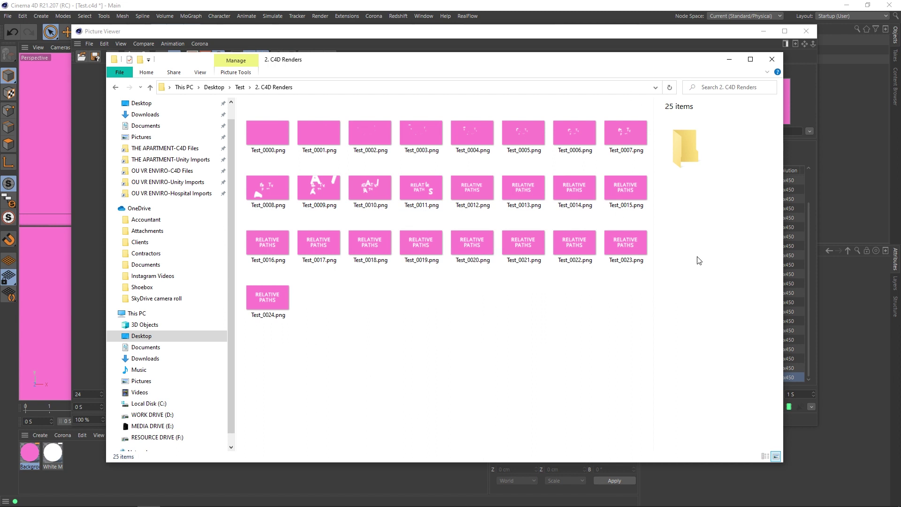
{"action": "left_click", "coordinate": [730, 60]}
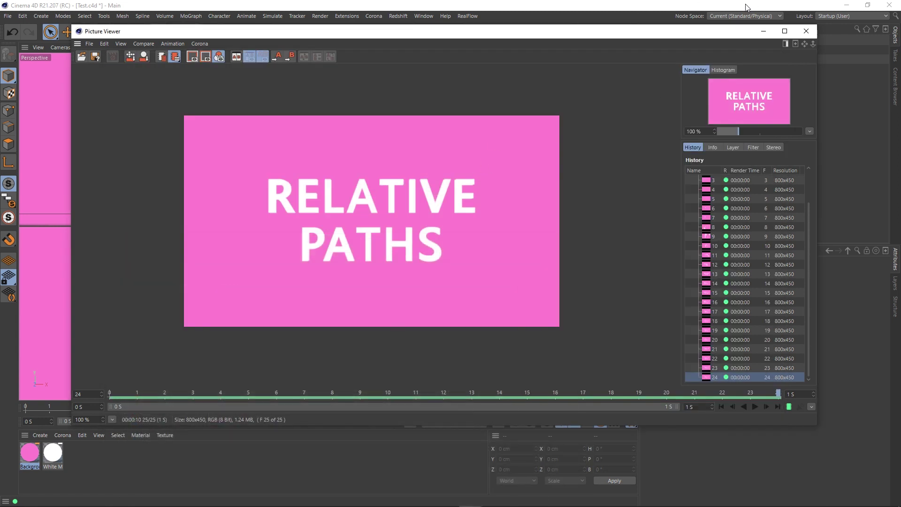
{"action": "left_click", "coordinate": [805, 30]}
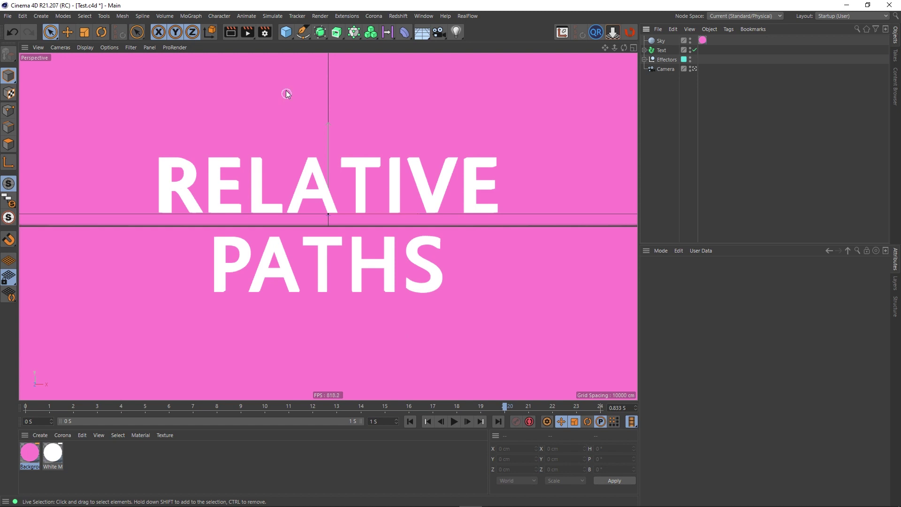
Replace the user folder name in the render output path with digitalmeat.
{"action": "left_click", "coordinate": [265, 33]}
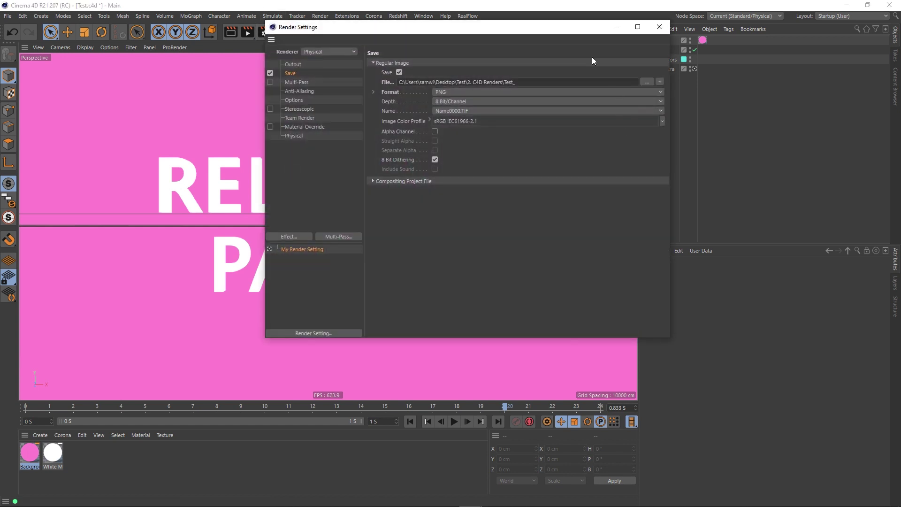
{"action": "left_click_drag", "start_coordinate": [539, 26], "coordinate": [399, 84]}
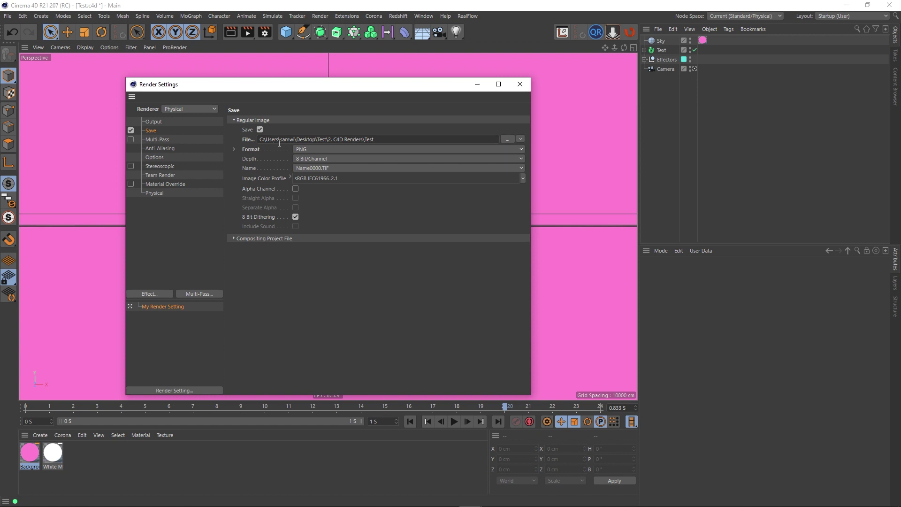
{"action": "double_click", "coordinate": [294, 140]}
{"action": "type", "text": "digitalmeat"}
Try to render the animation to the Picture Viewer using the altered output path, then close the viewer.
{"action": "left_click", "coordinate": [245, 33]}
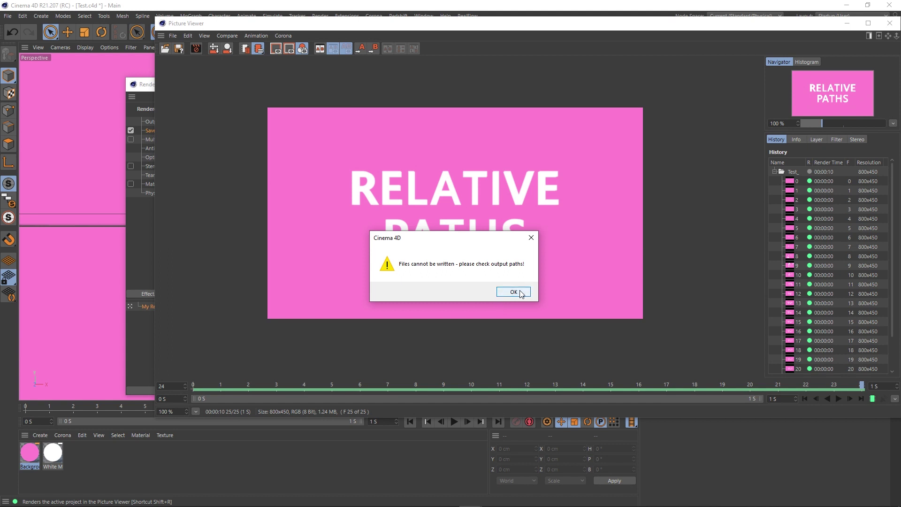
{"action": "left_click", "coordinate": [513, 292]}
{"action": "left_click_drag", "start_coordinate": [790, 27], "coordinate": [693, 57]}
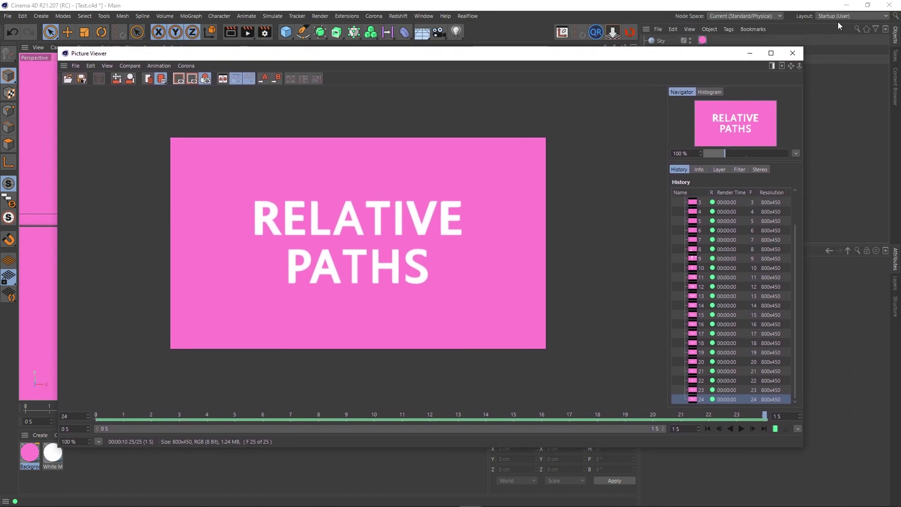
{"action": "left_click", "coordinate": [792, 53]}
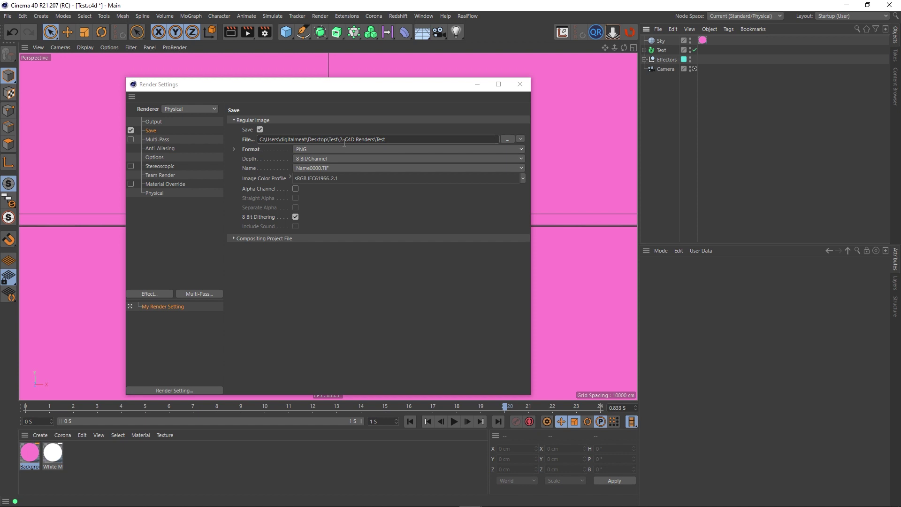
Replace the absolute render output path with the relative path ./Test/2. C4D Renders/Test_.
{"action": "left_click_drag", "start_coordinate": [371, 89], "coordinate": [435, 82]}
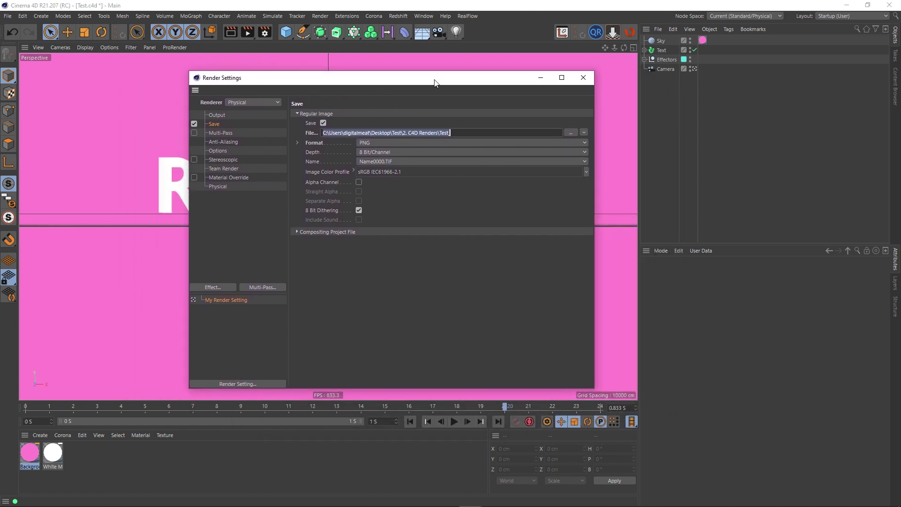
{"action": "left_click", "coordinate": [362, 133]}
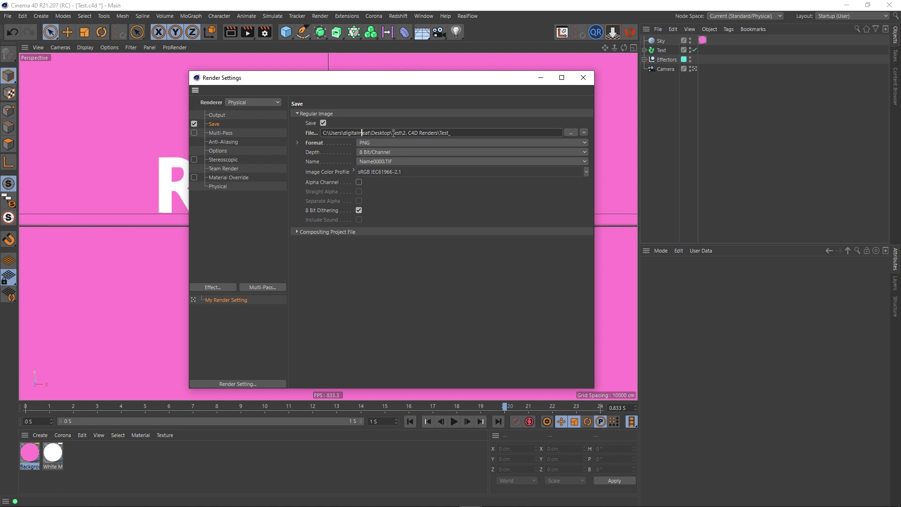
{"action": "left_click_drag", "start_coordinate": [390, 134], "coordinate": [308, 142]}
{"action": "key", "text": "BackSpace"}
{"action": "key", "text": "ctrl+a"}
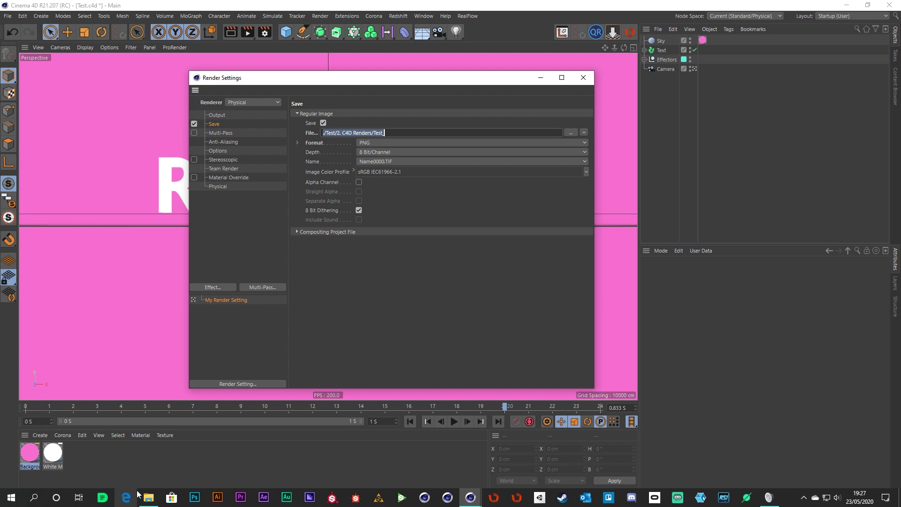
Switch to File Explorer, delete all rendered frames from the 2. C4D Renders folder and return to the Test folder.
{"action": "left_click", "coordinate": [147, 496]}
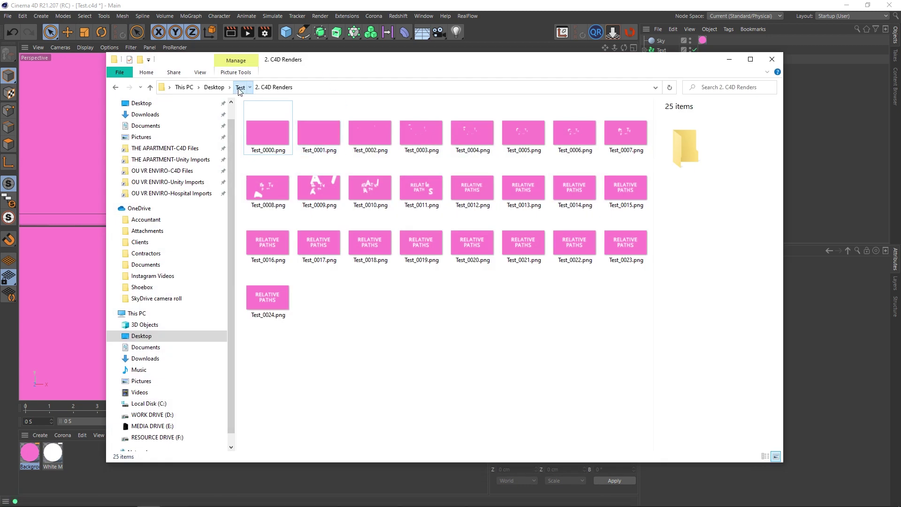
{"action": "left_click", "coordinate": [240, 87]}
{"action": "double_click", "coordinate": [291, 123]}
{"action": "key", "text": "ctrl+a"}
{"action": "key", "text": "Delete"}
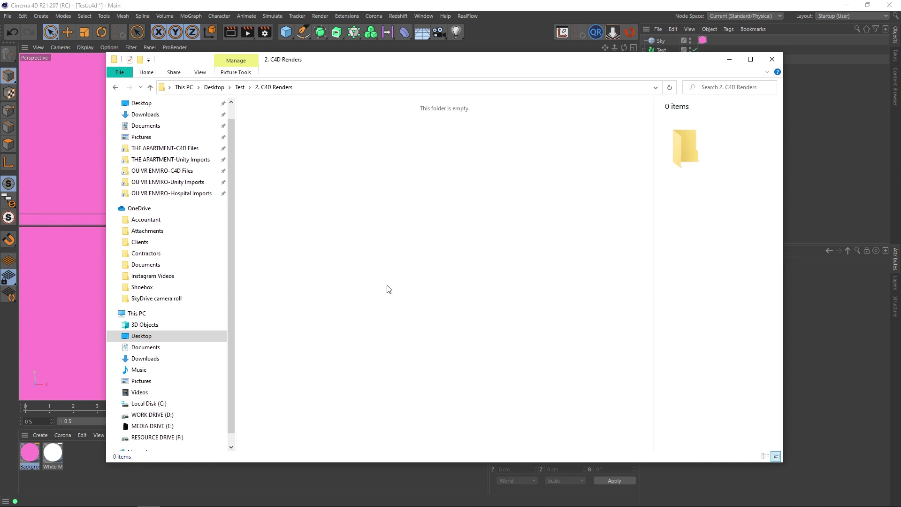
{"action": "left_click", "coordinate": [242, 87]}
Re-enter the leading ./ of the render output path in the render settings.
{"action": "left_click", "coordinate": [265, 32]}
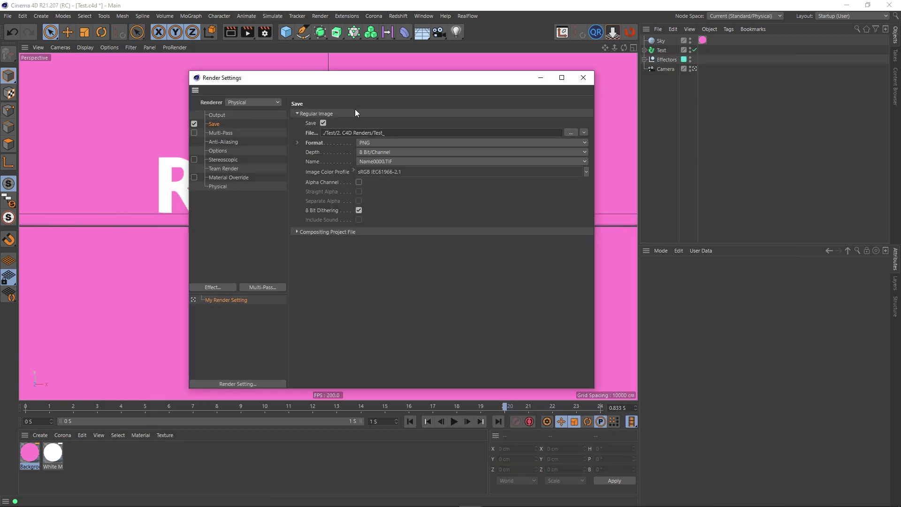
{"action": "left_click", "coordinate": [326, 133]}
{"action": "key", "text": "BackSpace"}
{"action": "key", "text": "BackSpace"}
{"action": "type", "text": "/"}
Check the 2. C4D Renders folder in File Explorer, return to Cinema 4D and render the animation to the Picture Viewer.
{"action": "left_click", "coordinate": [148, 497]}
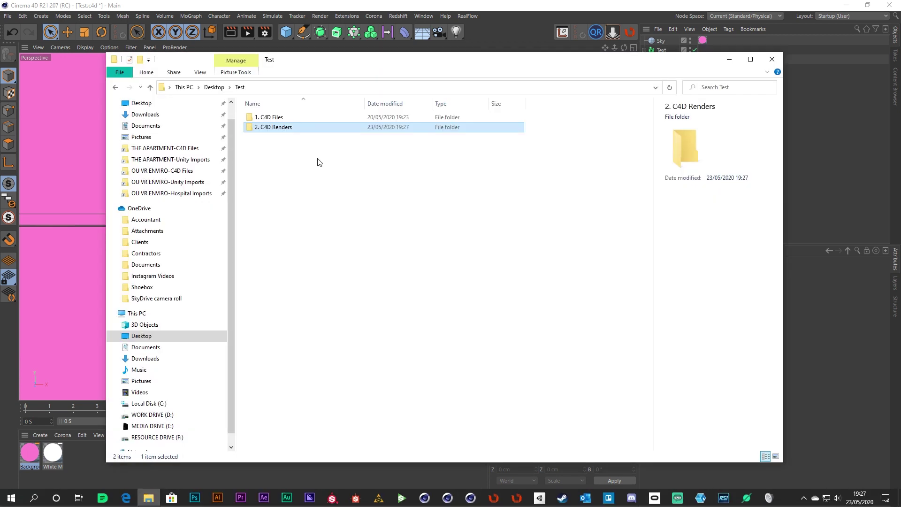
{"action": "double_click", "coordinate": [277, 127]}
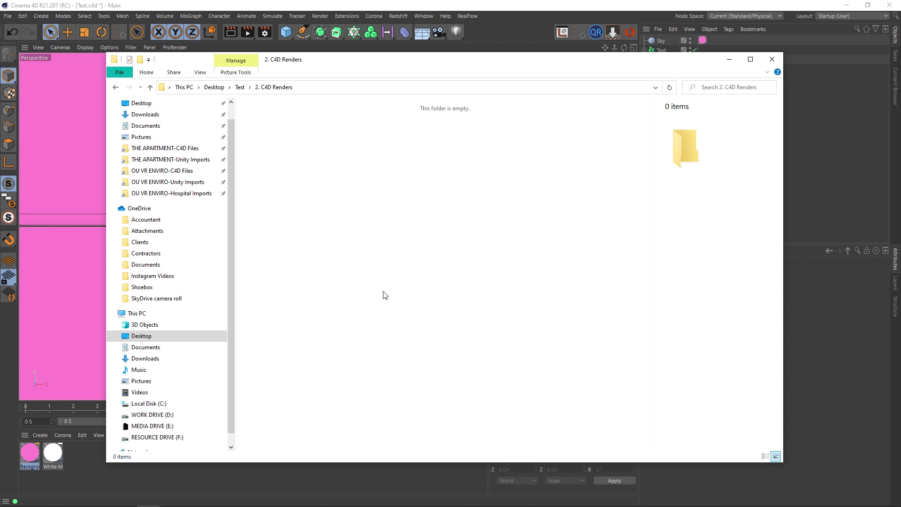
{"action": "left_click", "coordinate": [639, 5]}
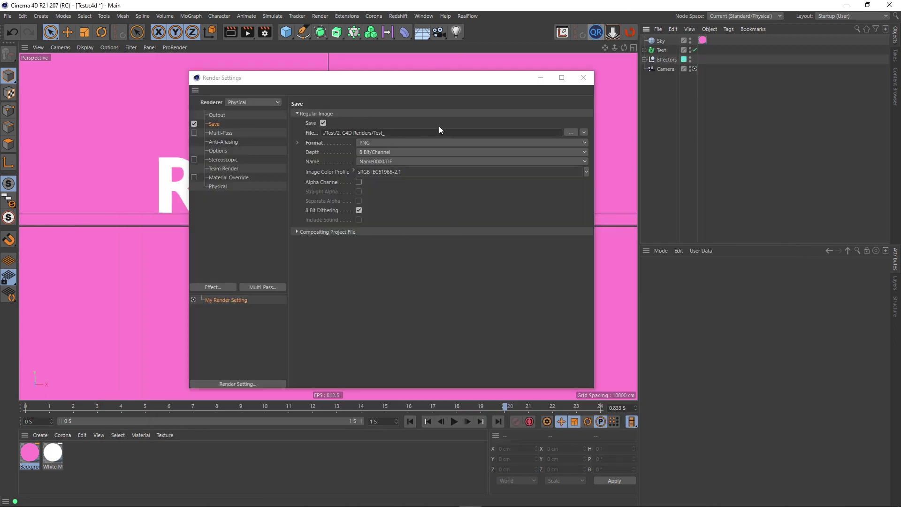
{"action": "left_click", "coordinate": [246, 34]}
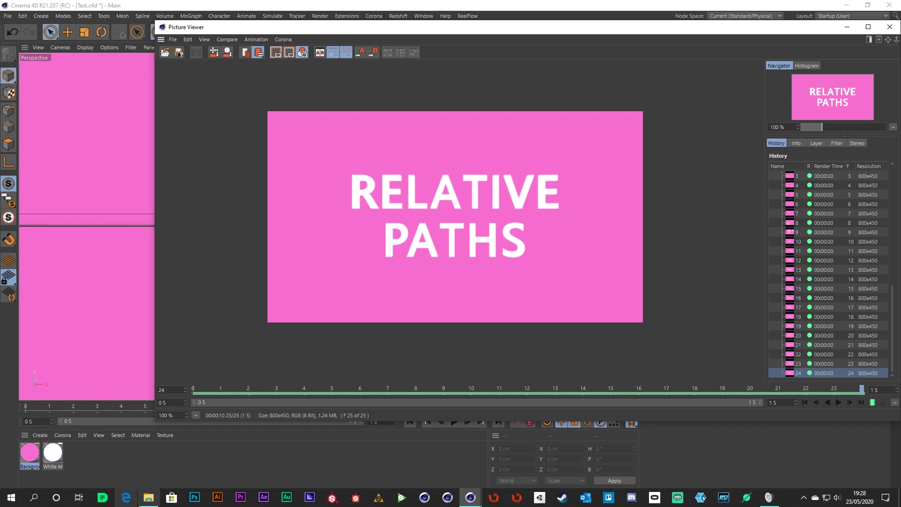
Switch to File Explorer, look for the rendered frames in the Test project's folders and return to 1. C4D Files.
{"action": "left_click", "coordinate": [148, 502]}
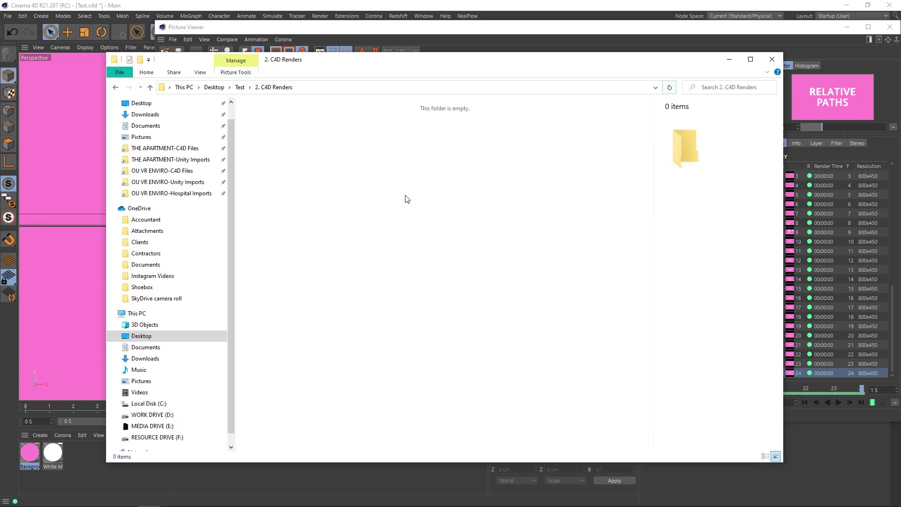
{"action": "left_click", "coordinate": [239, 88]}
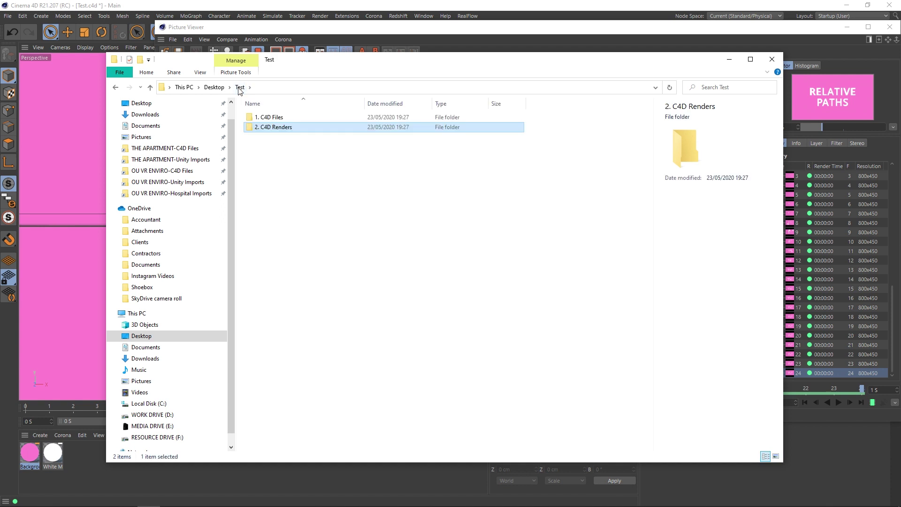
{"action": "left_click", "coordinate": [275, 118]}
{"action": "double_click", "coordinate": [275, 118]}
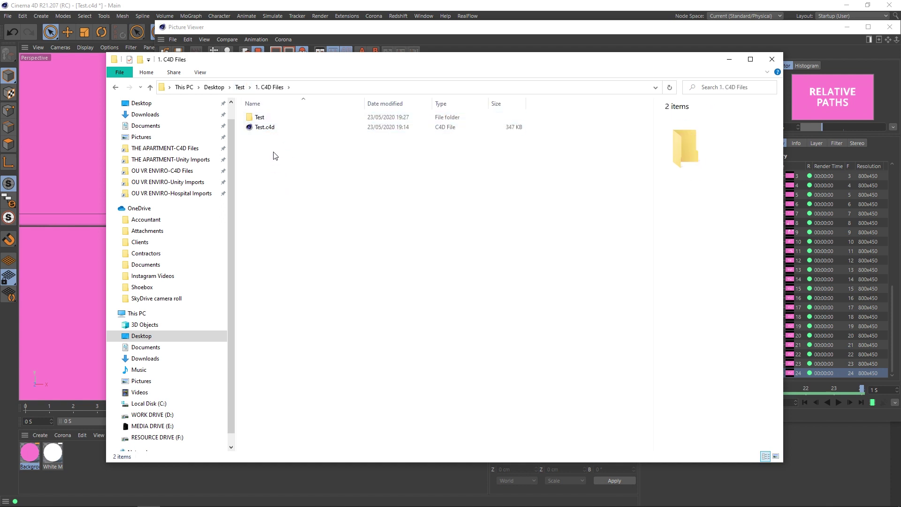
{"action": "double_click", "coordinate": [256, 118]}
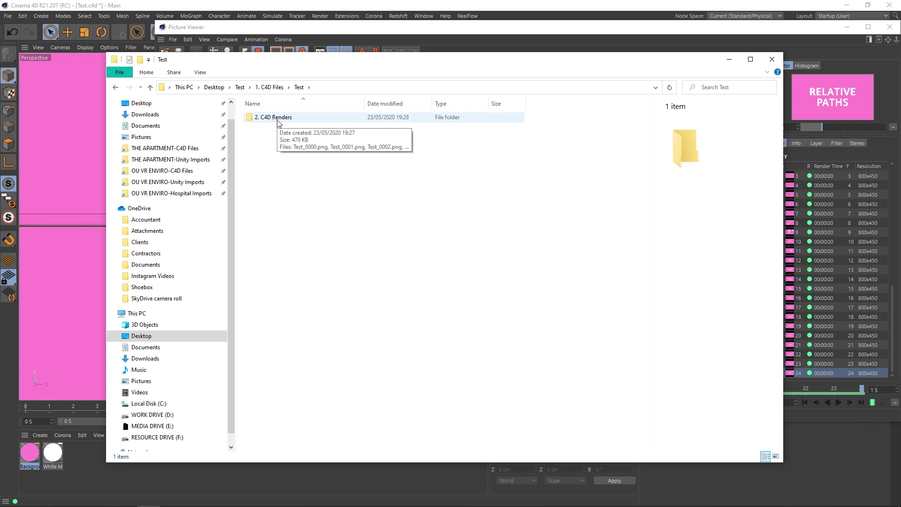
{"action": "double_click", "coordinate": [277, 123]}
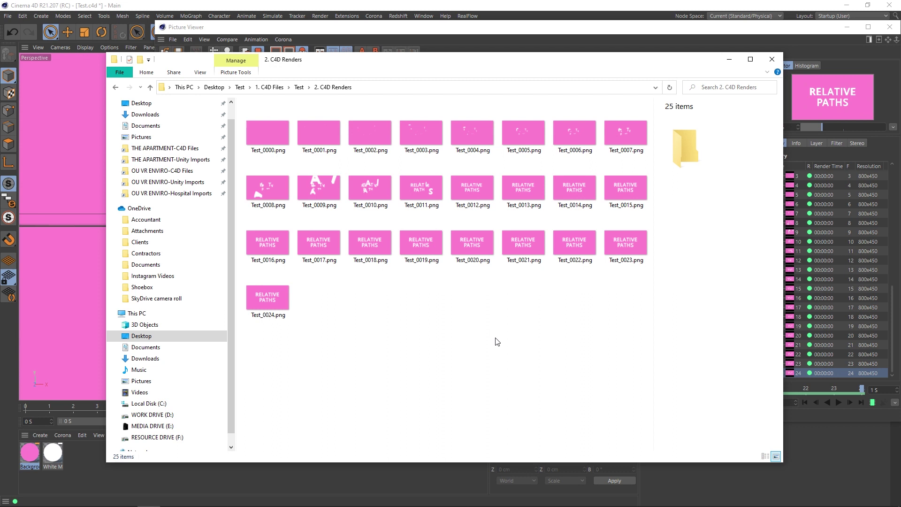
{"action": "left_click", "coordinate": [276, 88]}
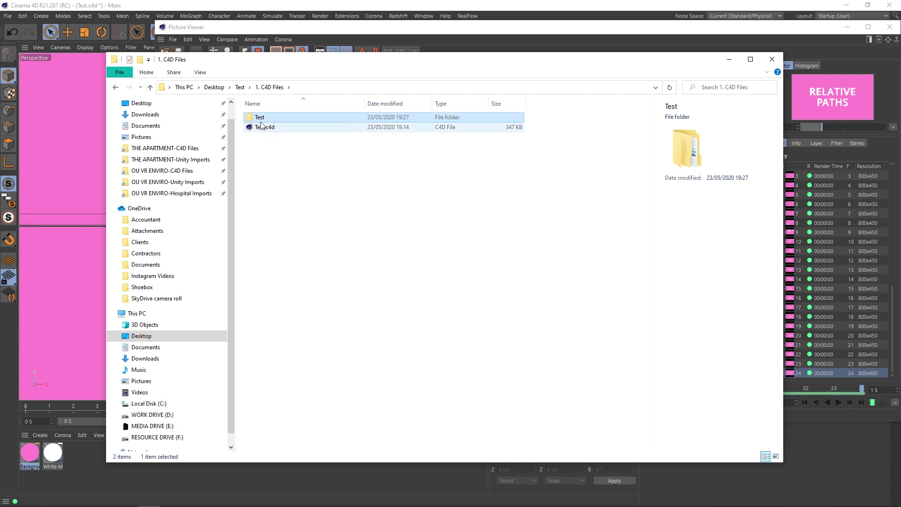
{"action": "left_click", "coordinate": [239, 87]}
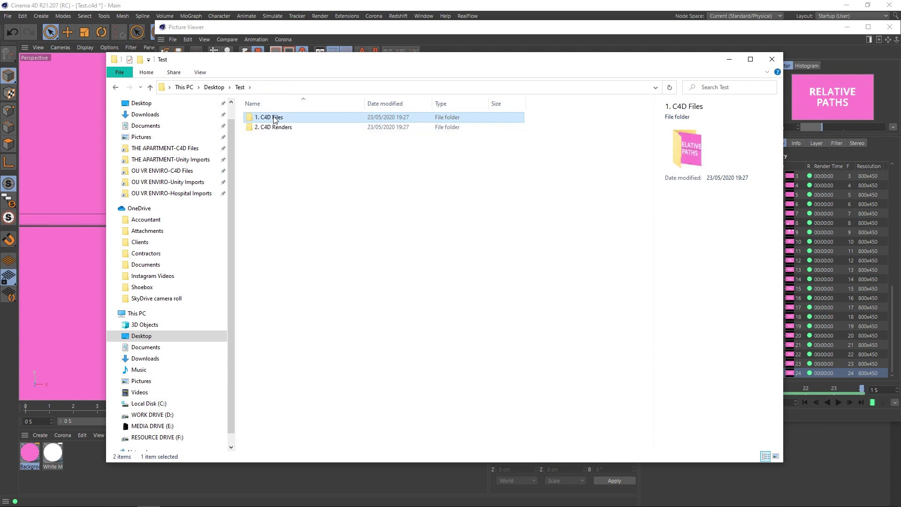
{"action": "double_click", "coordinate": [275, 118]}
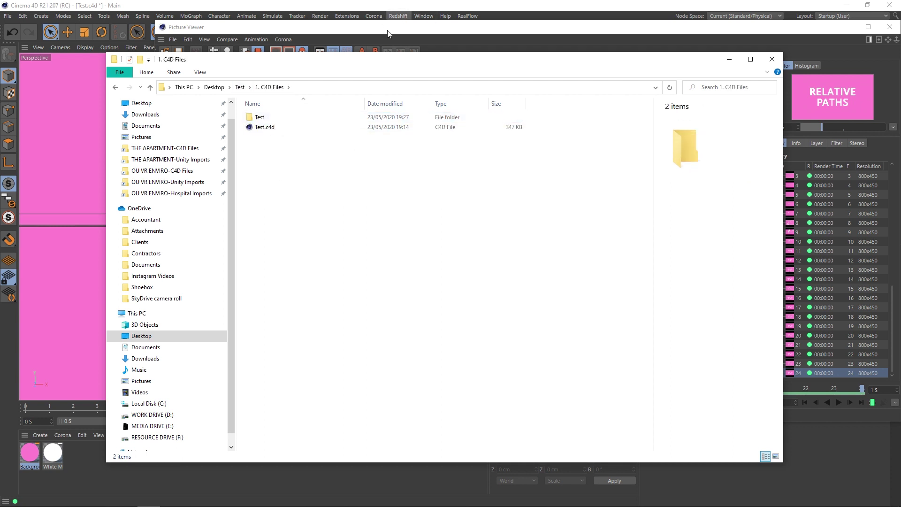
Switch to Cinema 4D, reopen the render settings and examine the folder and file name parts of the output path.
{"action": "left_click_drag", "start_coordinate": [388, 30], "coordinate": [287, 77]}
{"action": "left_click", "coordinate": [264, 32]}
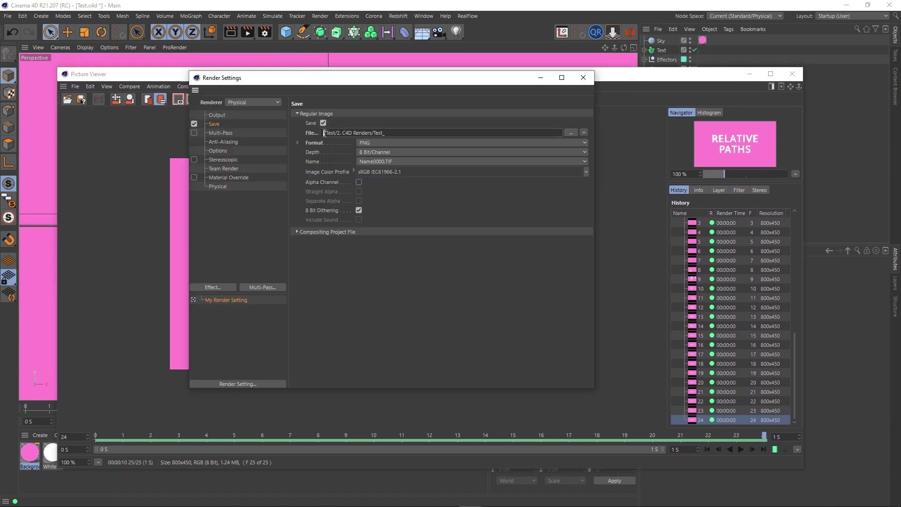
{"action": "left_click", "coordinate": [397, 132]}
{"action": "left_click_drag", "start_coordinate": [326, 133], "coordinate": [386, 134]}
{"action": "left_click", "coordinate": [389, 133]}
{"action": "left_click_drag", "start_coordinate": [336, 133], "coordinate": [374, 136]}
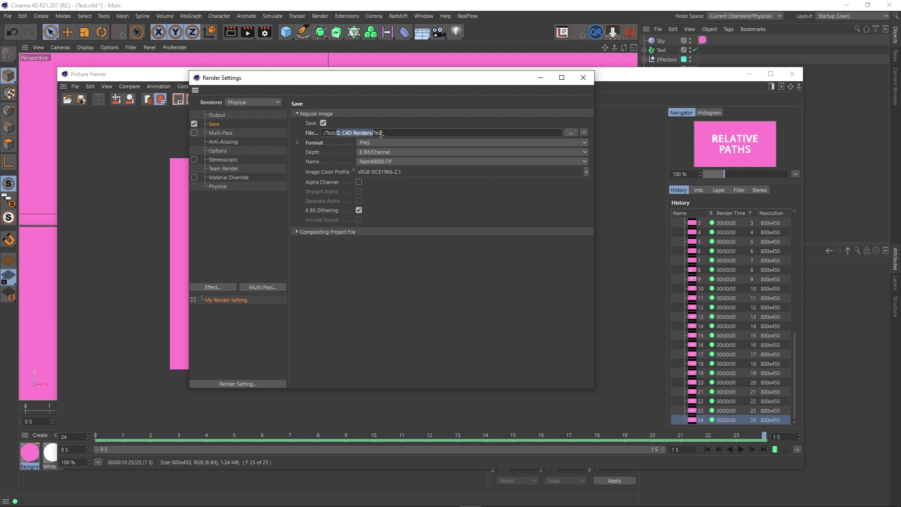
{"action": "left_click", "coordinate": [391, 134]}
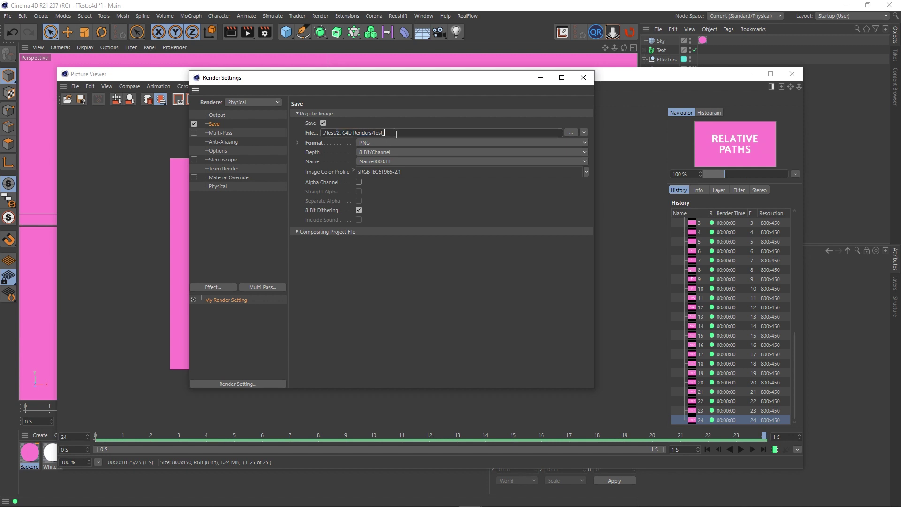
{"action": "type", "text": "_"}
Switch to File Explorer and delete the Test subfolder inside 1. C4D Files.
{"action": "left_click", "coordinate": [148, 503]}
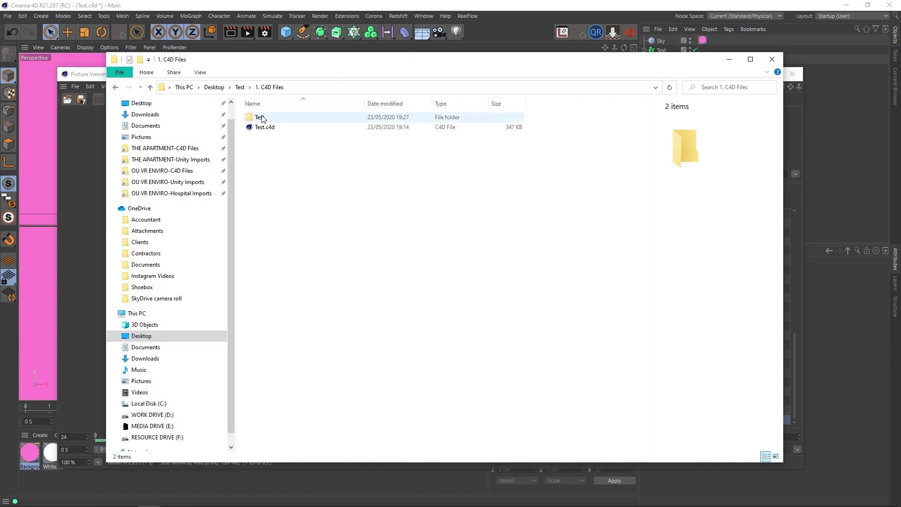
{"action": "left_click", "coordinate": [239, 87]}
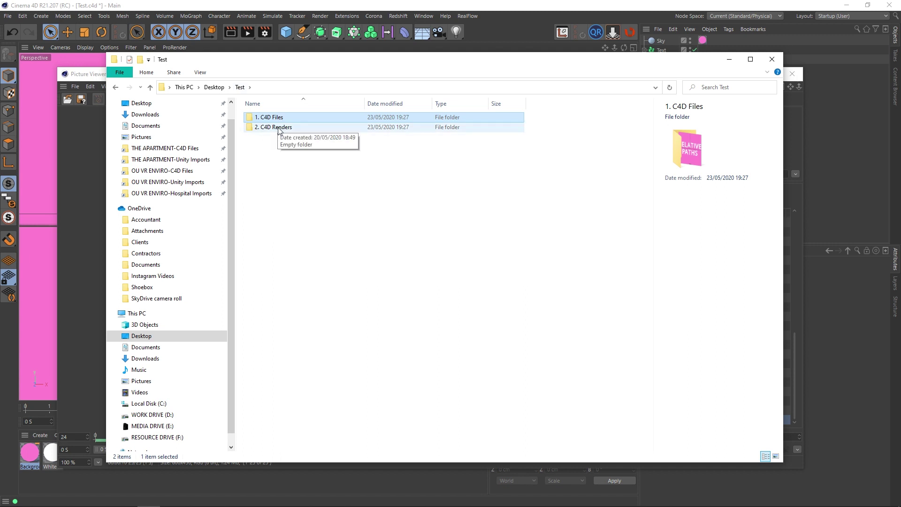
{"action": "double_click", "coordinate": [280, 126]}
{"action": "left_click", "coordinate": [240, 87]}
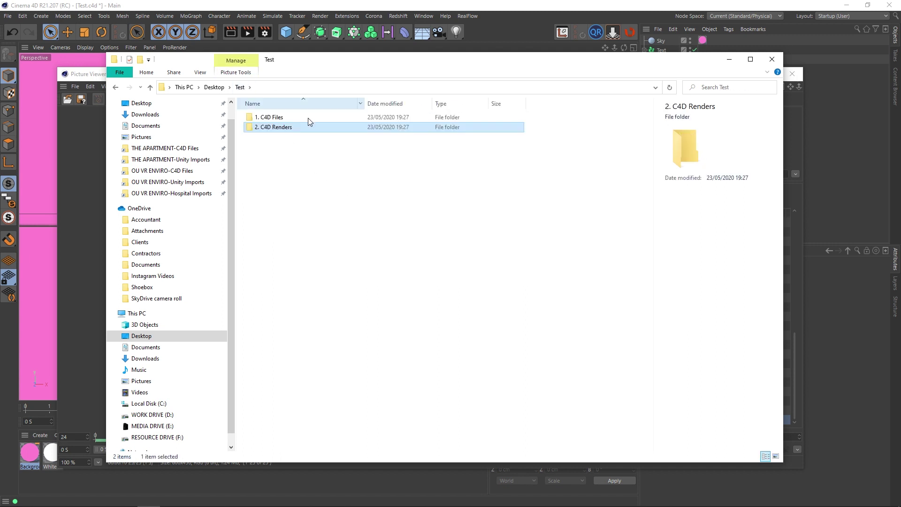
{"action": "double_click", "coordinate": [275, 117]}
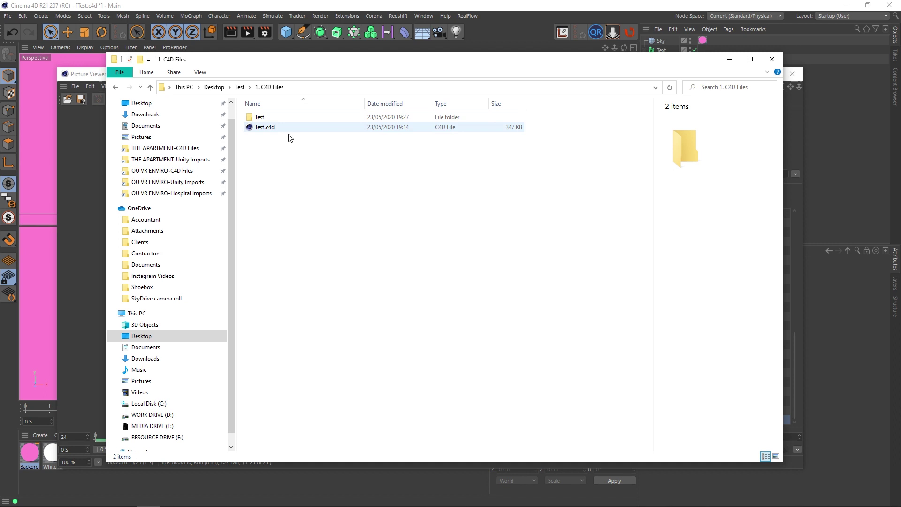
{"action": "left_click", "coordinate": [264, 117]}
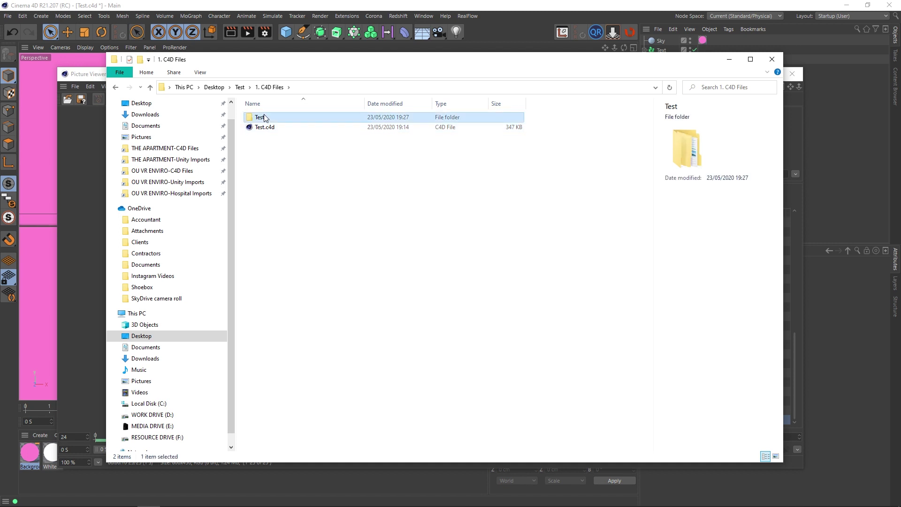
{"action": "key", "text": "Delete"}
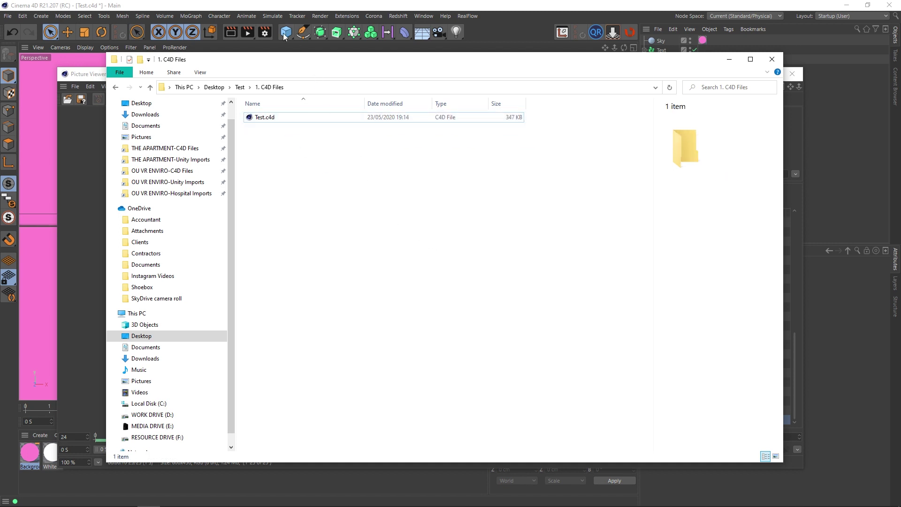
Switch to Cinema 4D and change the render output path to ../2. C4D Renders/Test_.
{"action": "left_click", "coordinate": [96, 77]}
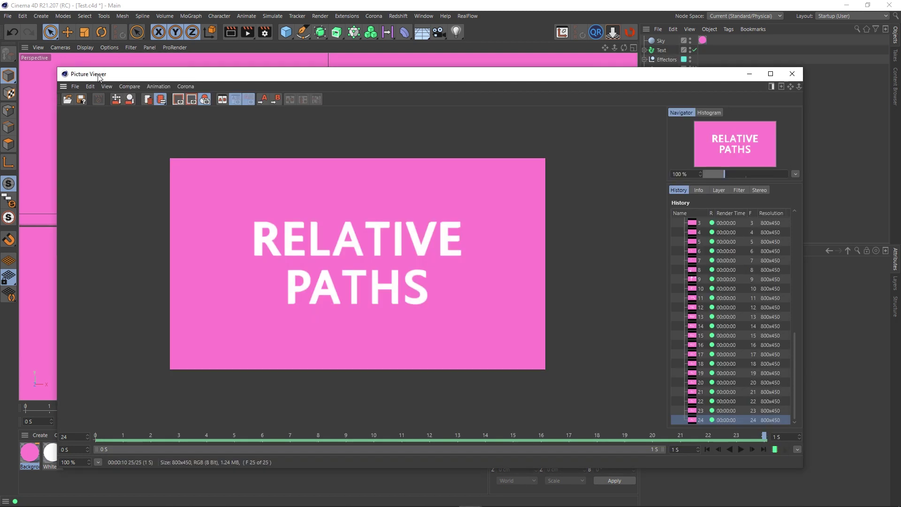
{"action": "left_click", "coordinate": [265, 32]}
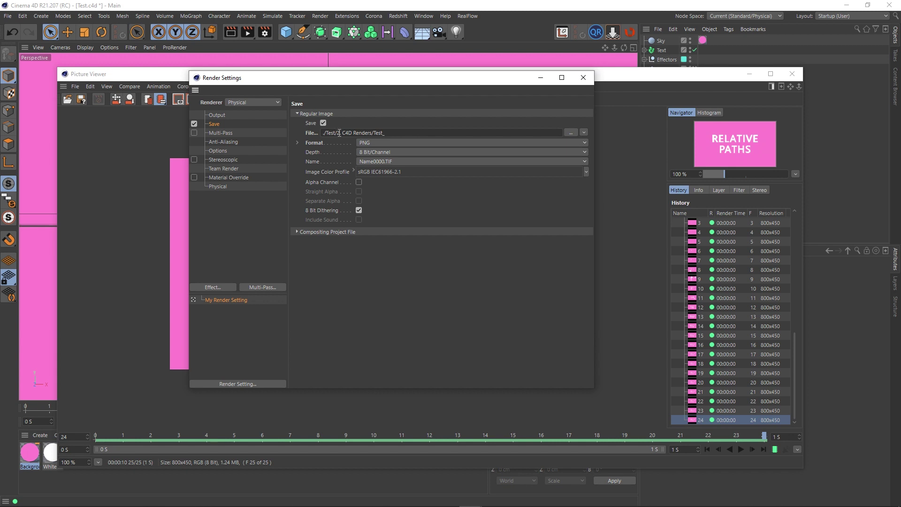
{"action": "left_click_drag", "start_coordinate": [338, 134], "coordinate": [327, 134]}
{"action": "key", "text": "BackSpace"}
{"action": "key", "text": "Right"}
{"action": "key", "text": "Right"}
{"action": "key", "text": "Right"}
{"action": "key", "text": "Right"}
{"action": "key", "text": "Right"}
{"action": "key", "text": "Right"}
{"action": "key", "text": "Right"}
{"action": "key", "text": "Right"}
{"action": "key", "text": "Right"}
{"action": "key", "text": "Right"}
{"action": "key", "text": "Right"}
{"action": "key", "text": "Right"}
{"action": "left_click_drag", "start_coordinate": [325, 134], "coordinate": [362, 134]}
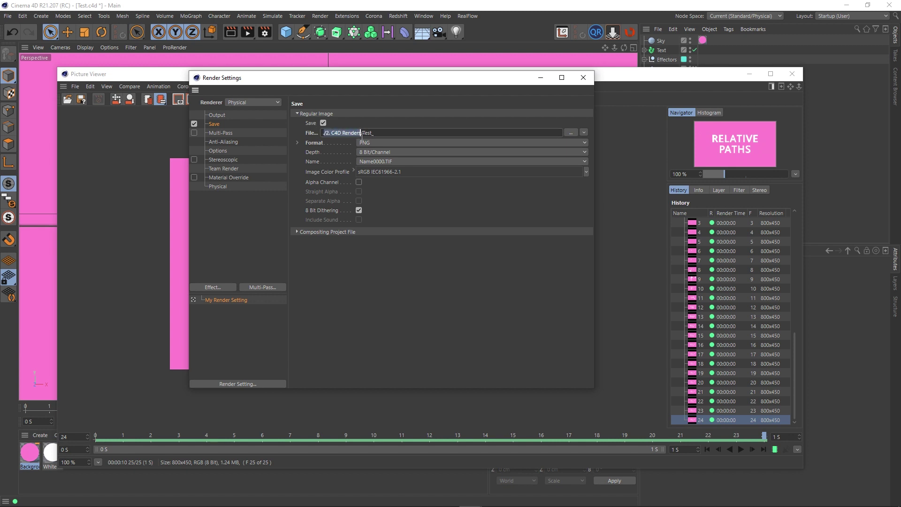
{"action": "left_click", "coordinate": [399, 133]}
{"action": "type", "text": "."}
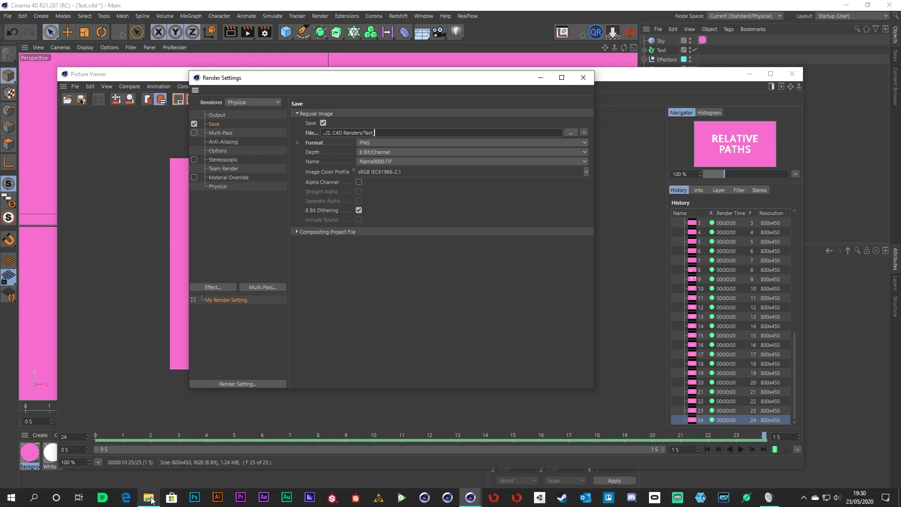
Compare the project's folder structure in File Explorer with the output path, and open the 2. C4D Renders folder.
{"action": "left_click", "coordinate": [149, 497]}
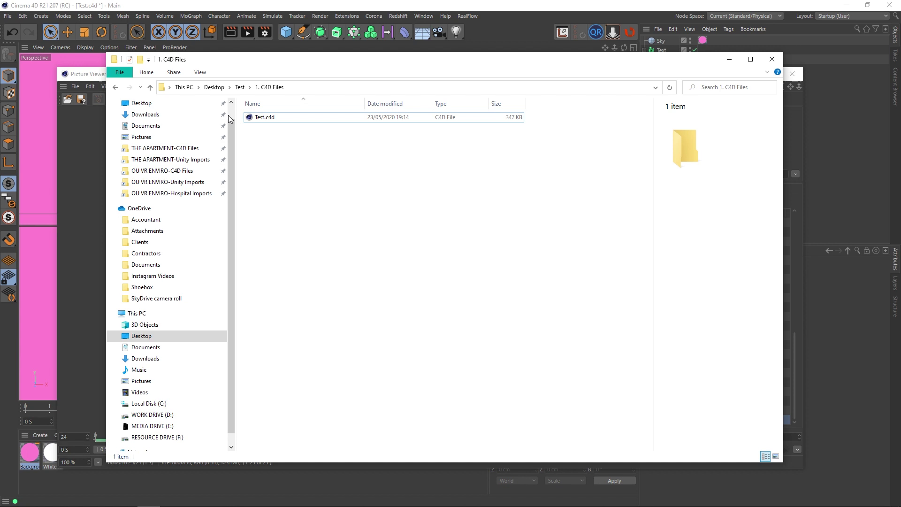
{"action": "left_click", "coordinate": [239, 87]}
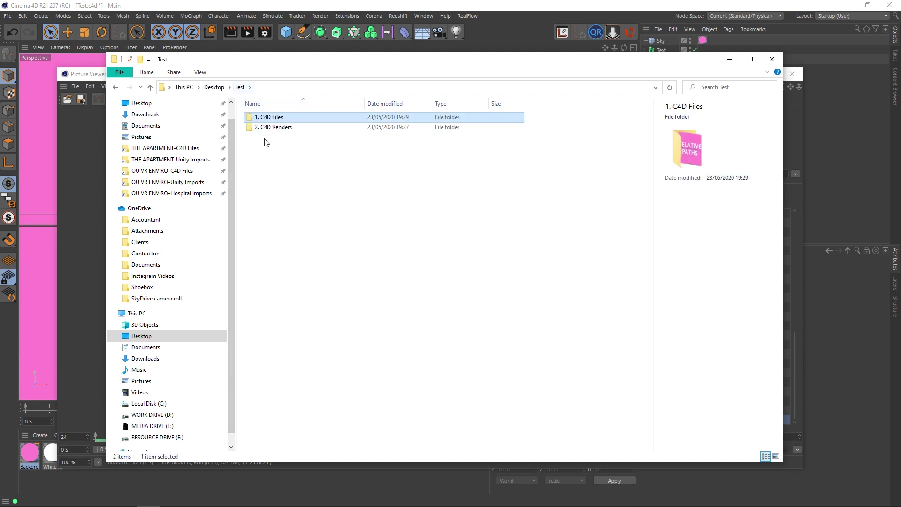
{"action": "left_click", "coordinate": [289, 160]}
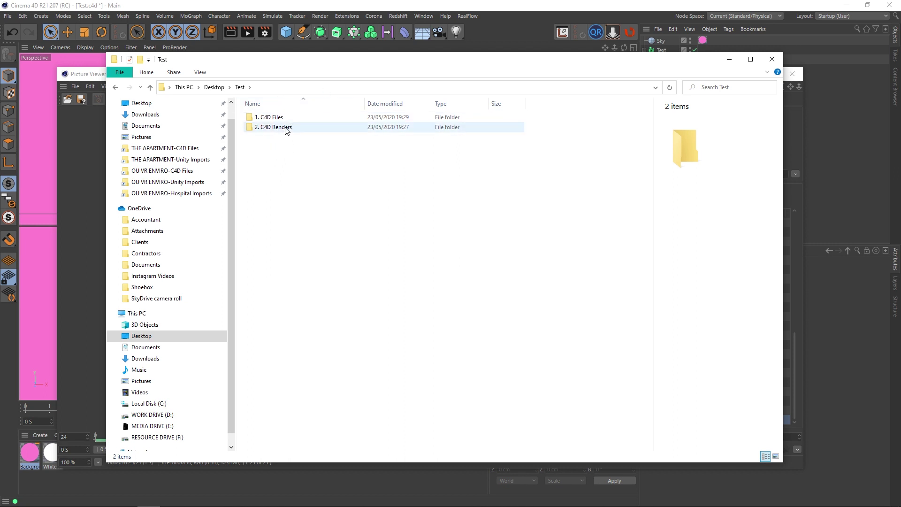
{"action": "left_click", "coordinate": [265, 32]}
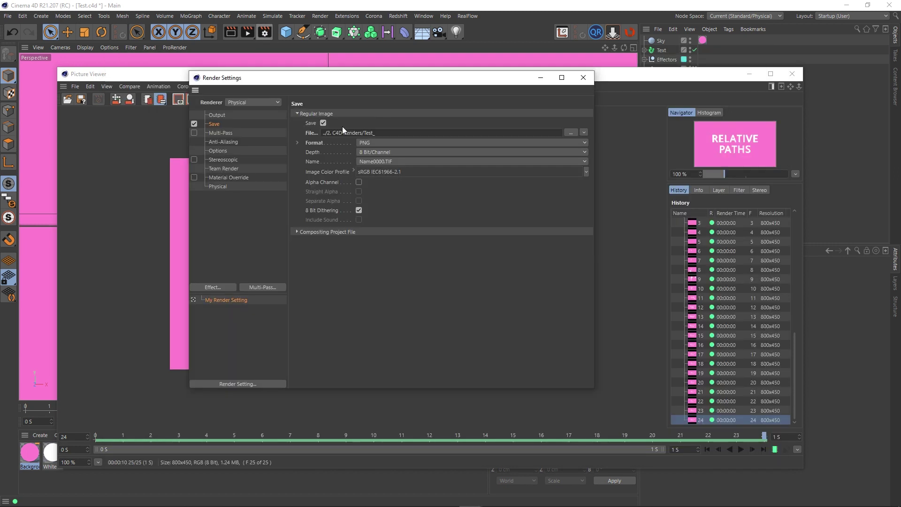
{"action": "left_click_drag", "start_coordinate": [327, 133], "coordinate": [364, 134]}
{"action": "left_click", "coordinate": [149, 497]}
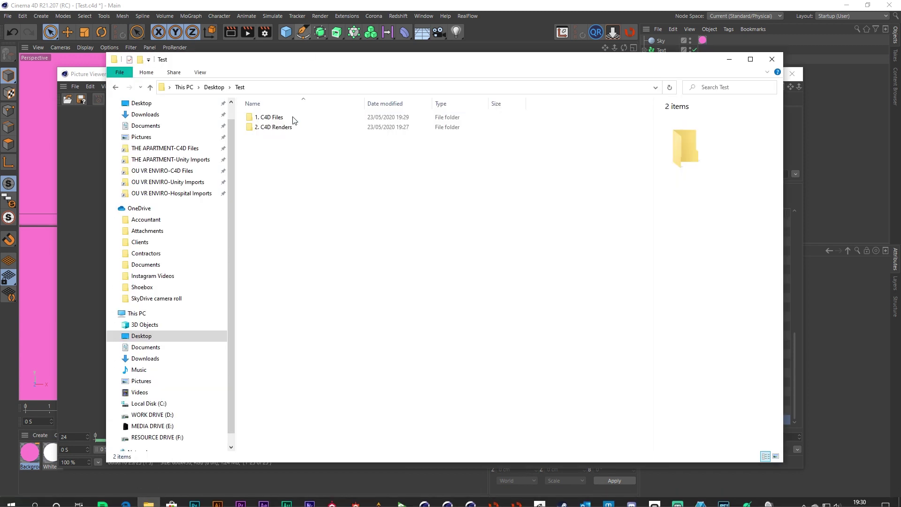
{"action": "double_click", "coordinate": [270, 128]}
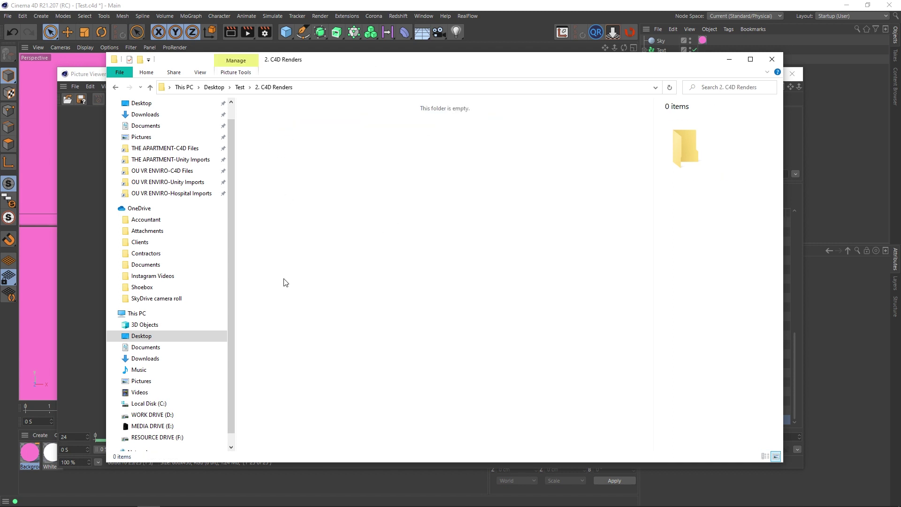
Return to Cinema 4D and close the render settings and the Picture Viewer.
{"action": "left_click", "coordinate": [398, 15]}
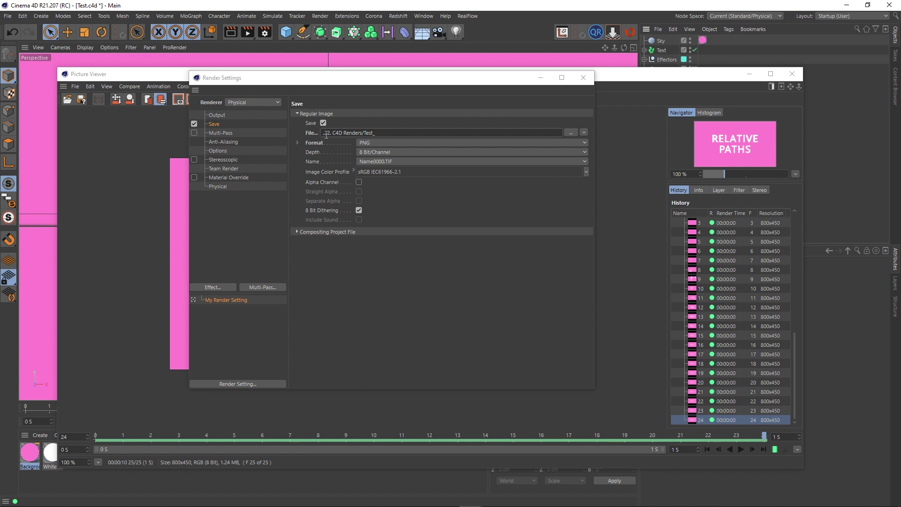
{"action": "left_click", "coordinate": [584, 77]}
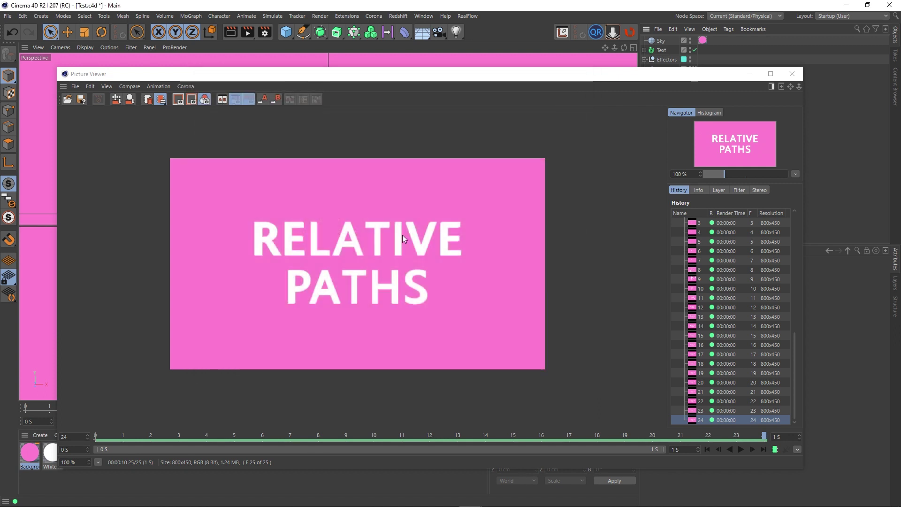
{"action": "left_click", "coordinate": [788, 75]}
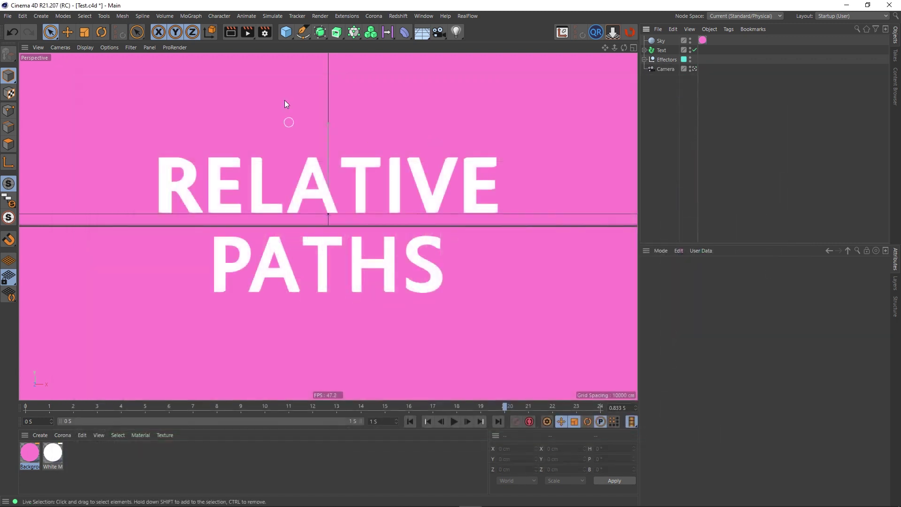
Render the animation to the Picture Viewer and check the saved frames in the 2. C4D Renders folder in File Explorer.
{"action": "left_click", "coordinate": [247, 32]}
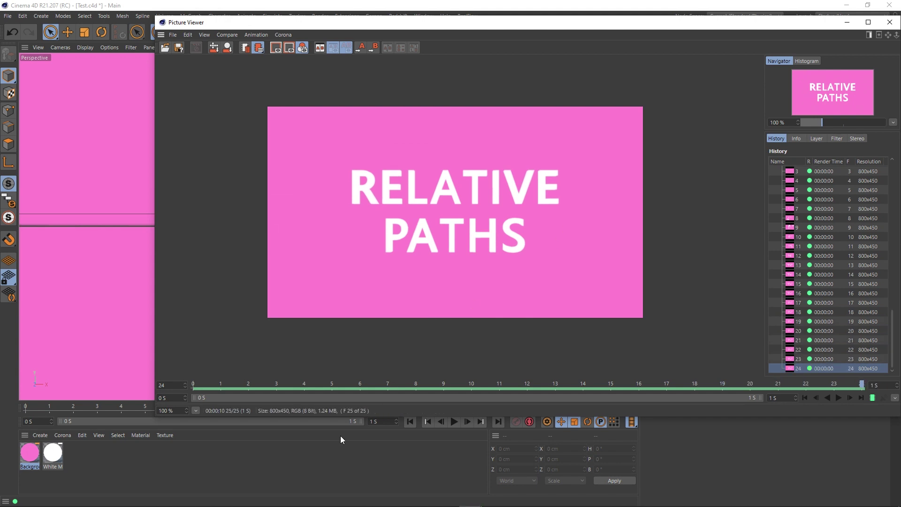
{"action": "left_click", "coordinate": [148, 497]}
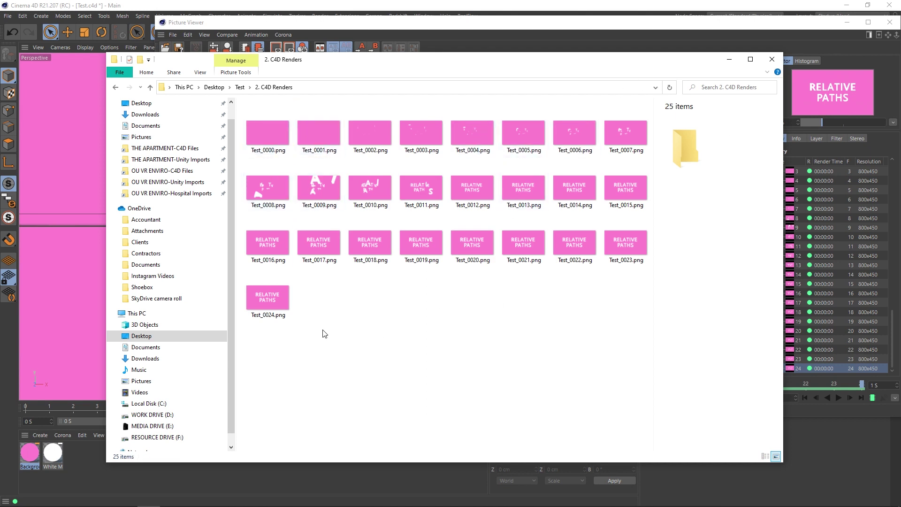
Return to Cinema 4D, reopen the render settings beside the Picture Viewer, and save the project.
{"action": "left_click", "coordinate": [526, 14]}
{"action": "left_click_drag", "start_coordinate": [501, 28], "coordinate": [399, 67]}
{"action": "left_click", "coordinate": [264, 32]}
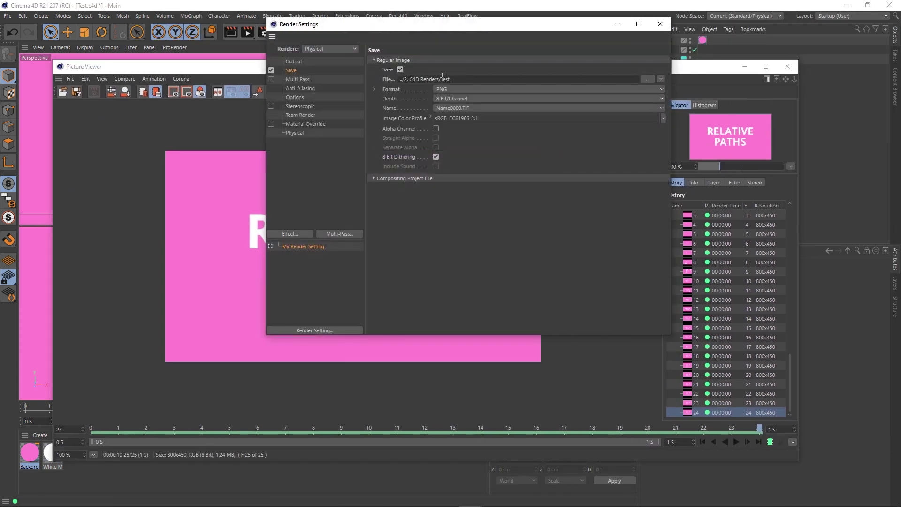
{"action": "left_click", "coordinate": [8, 16]}
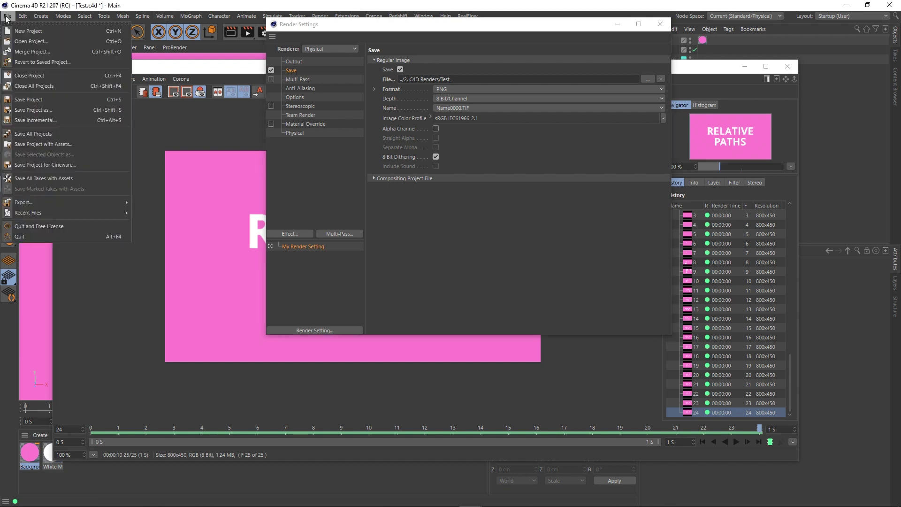
{"action": "left_click", "coordinate": [27, 100]}
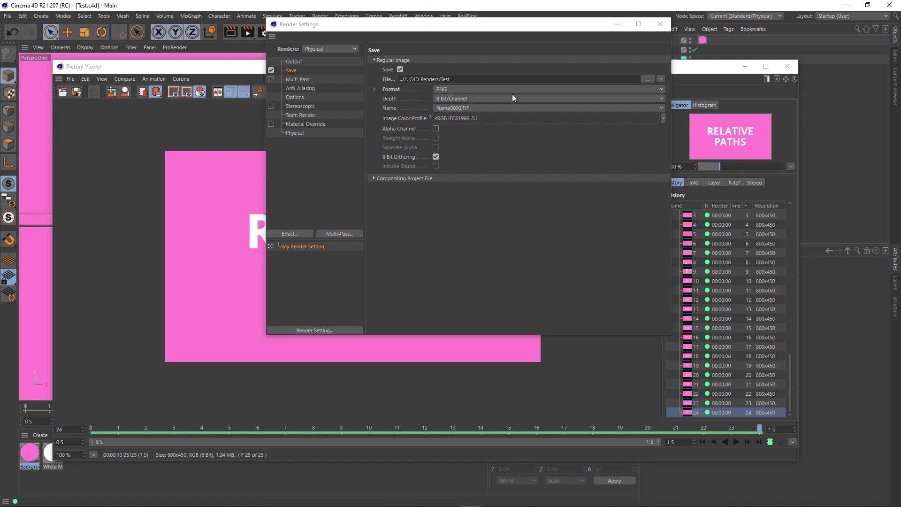
{"action": "left_click_drag", "start_coordinate": [475, 79], "coordinate": [401, 79]}
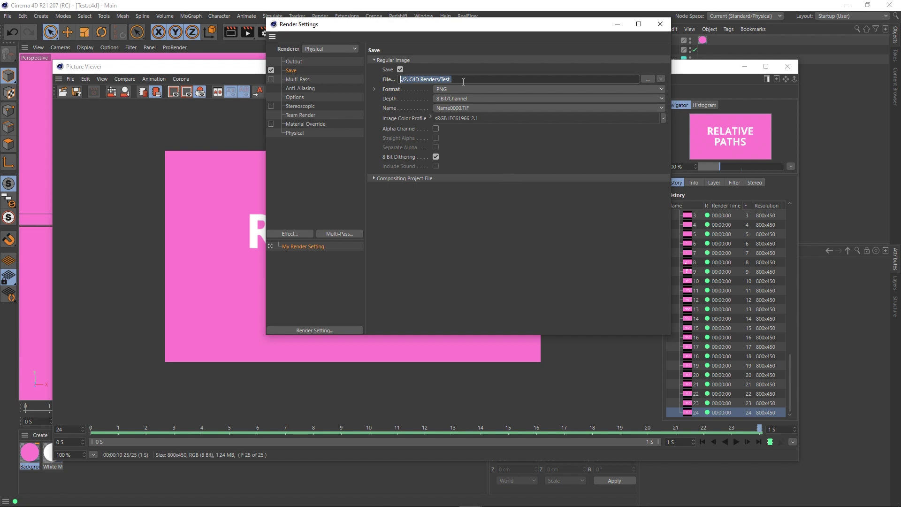
{"action": "key", "text": "End"}
{"action": "key", "text": "ctrl+a"}
{"action": "key", "text": "End"}
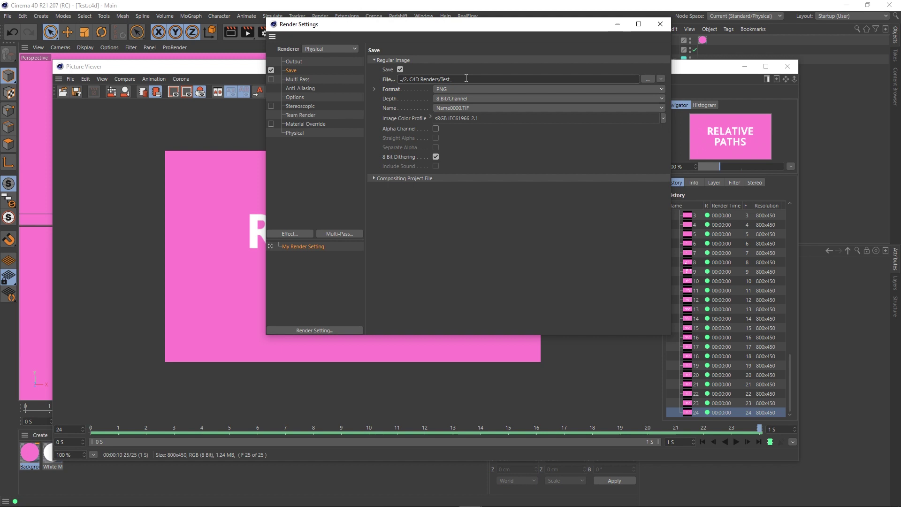
{"action": "key", "text": "BackSpace"}
{"action": "key", "text": "BackSpace"}
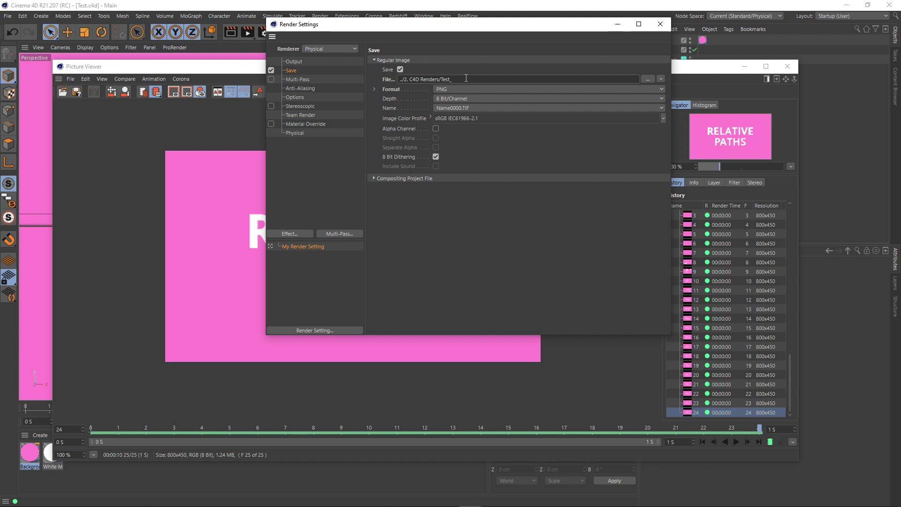